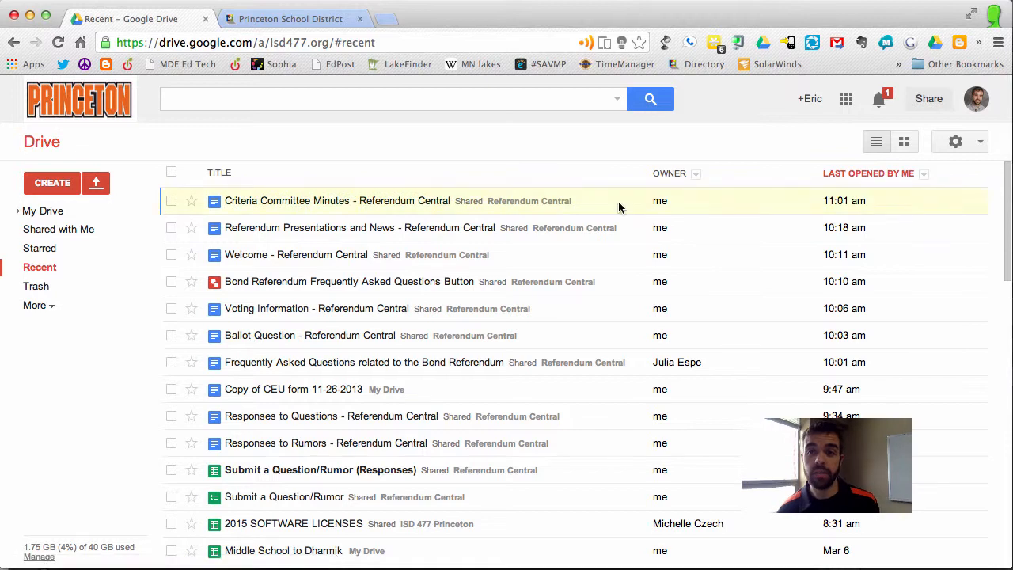
# - Open the Criteria Committee Minutes - Referendum Central document and enter "Enter minutes here:" followed by a blank line
pyautogui.click(389, 203)
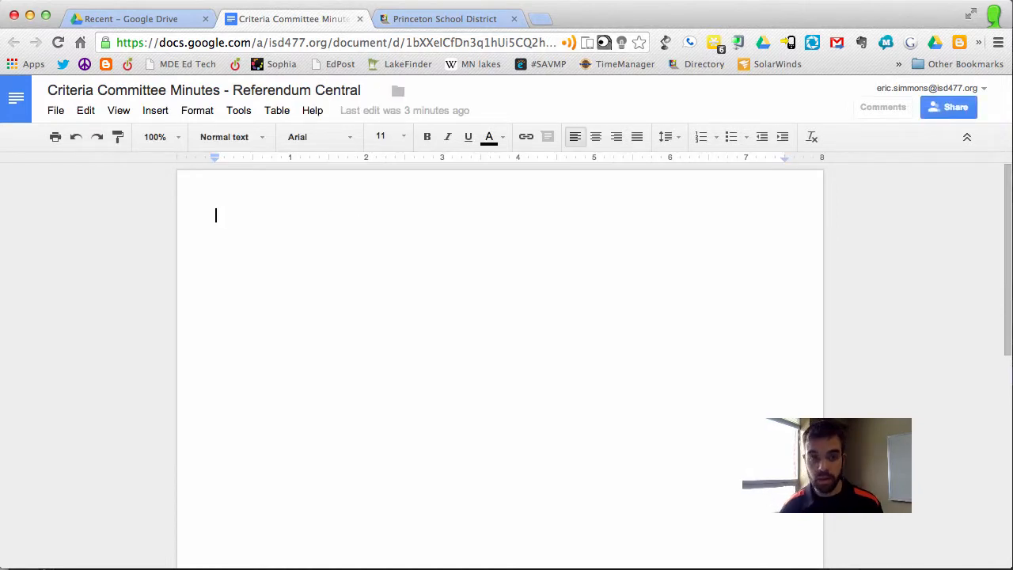
pyautogui.write('Enter minutes here:')
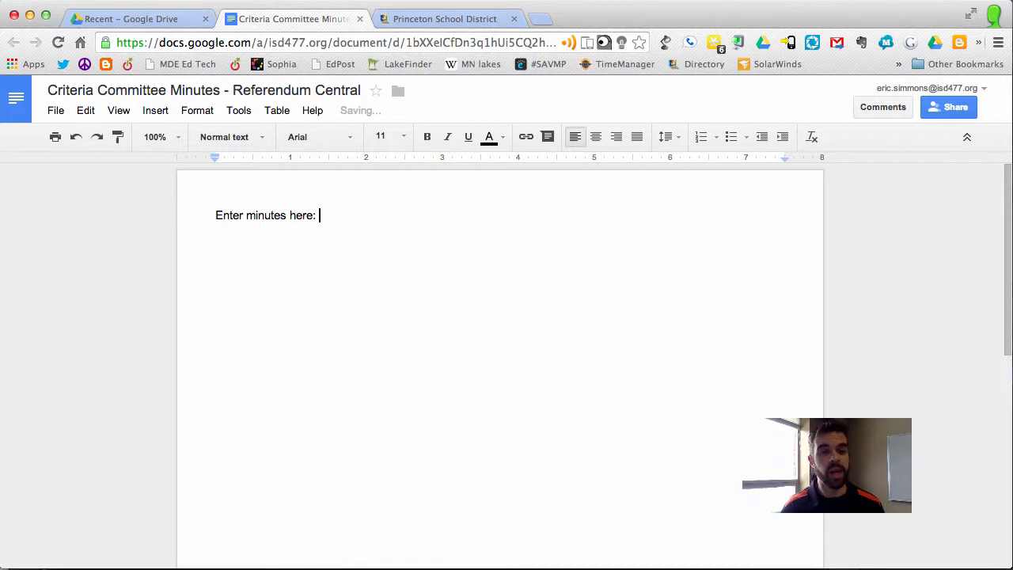
pyautogui.press('Return')
pyautogui.press('Return')
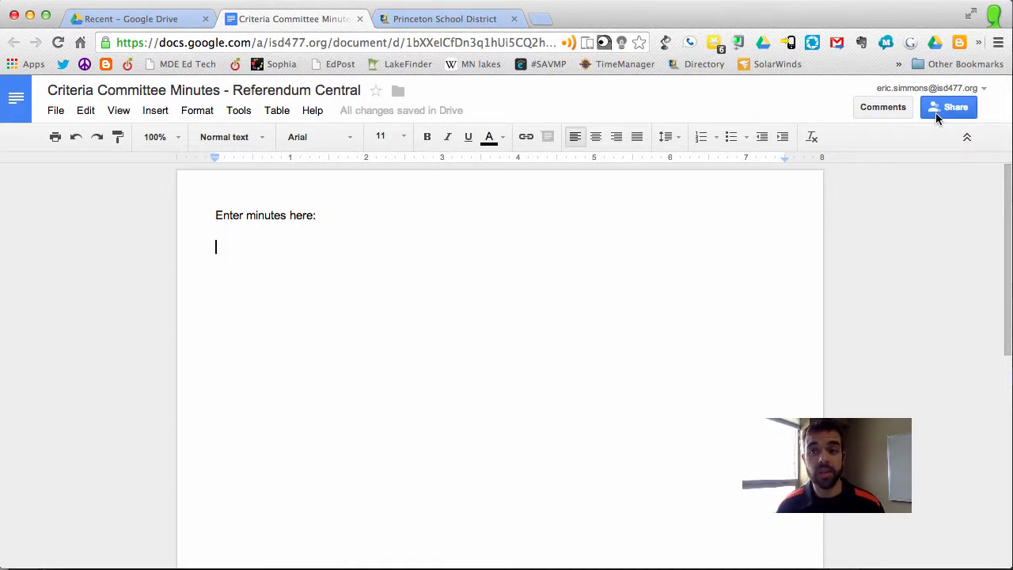
# - Publish the minutes document to the web and confirm the publication
pyautogui.click(56, 110)
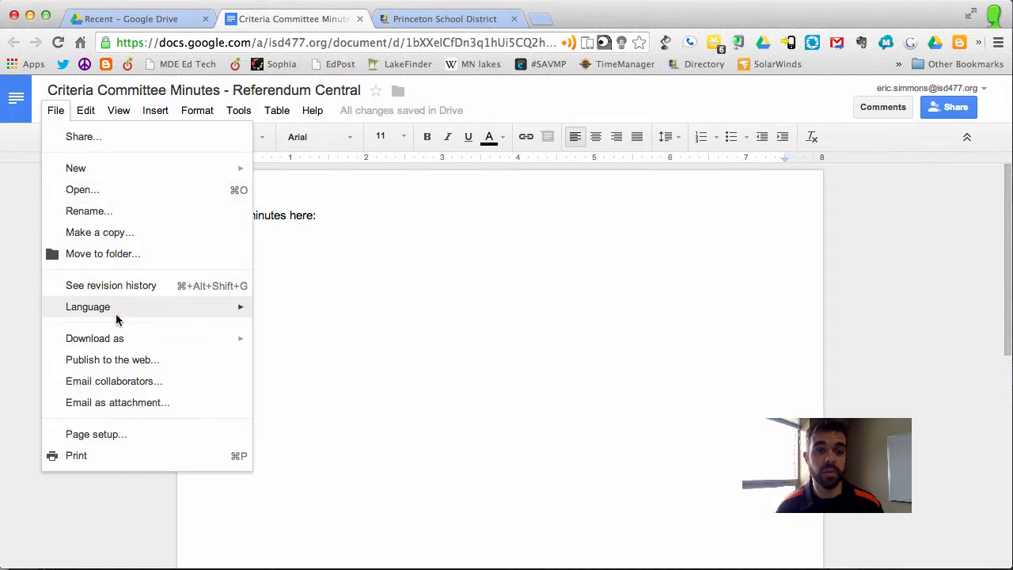
pyautogui.click(168, 362)
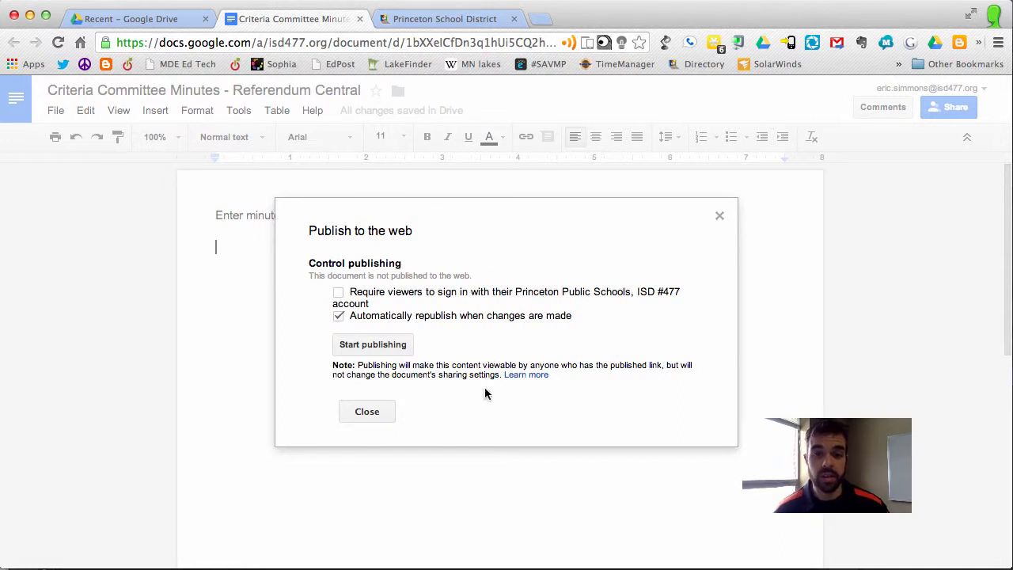
pyautogui.click(381, 351)
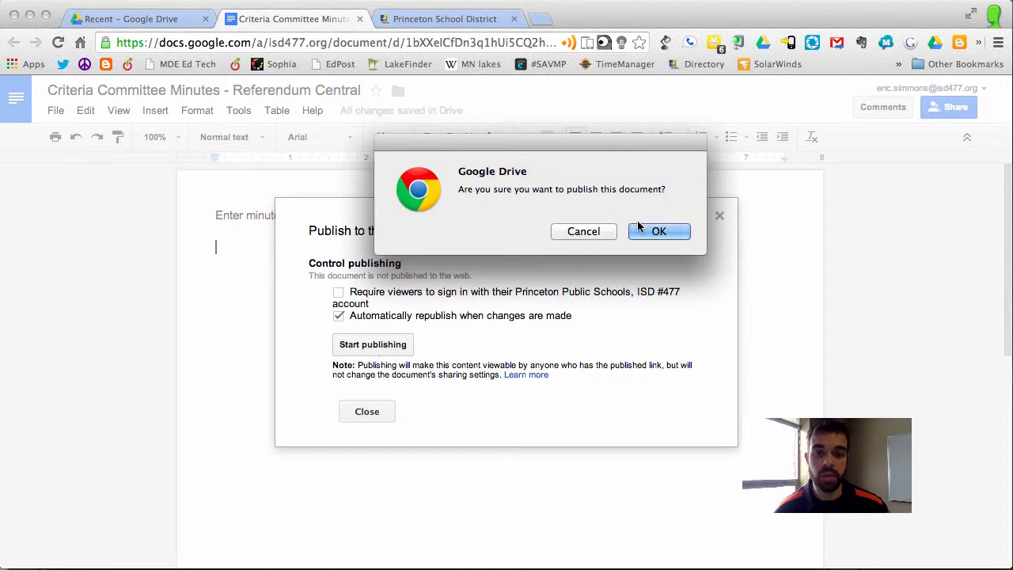
pyautogui.click(654, 229)
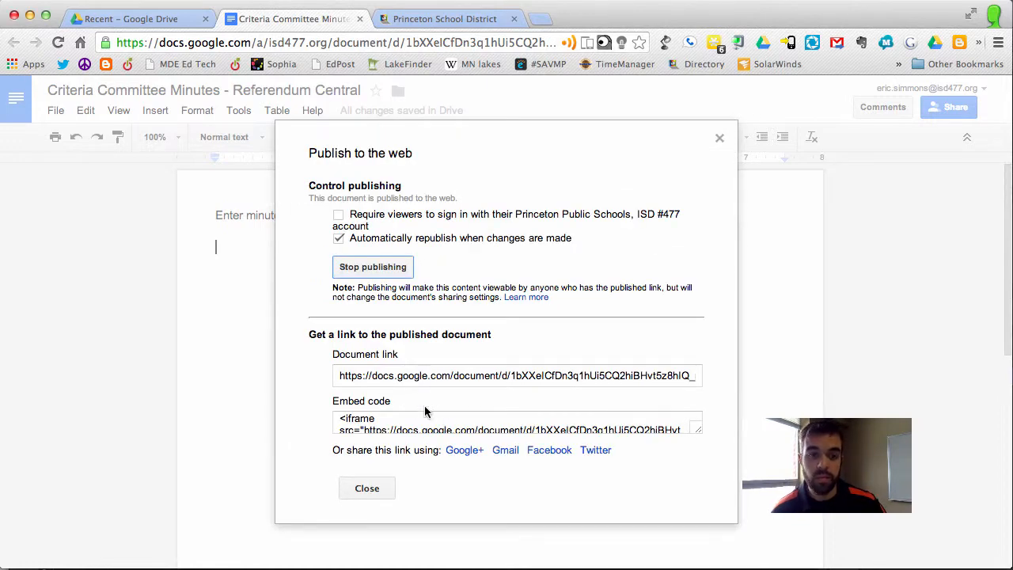
# - Copy the published document's full iframe embed code and close the publishing dialog
pyautogui.click(413, 422)
pyautogui.rightClick(408, 423)
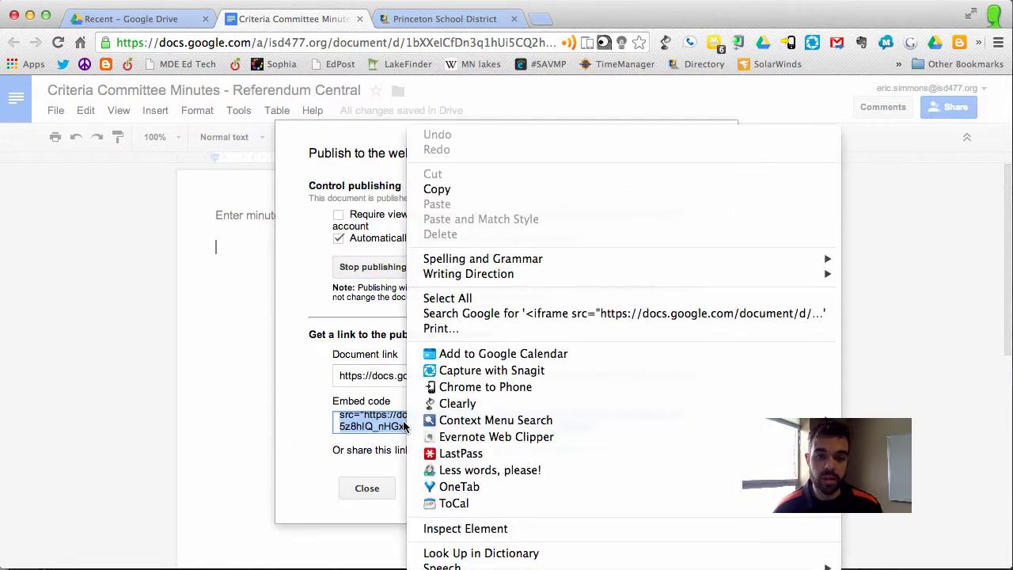
pyautogui.click(479, 190)
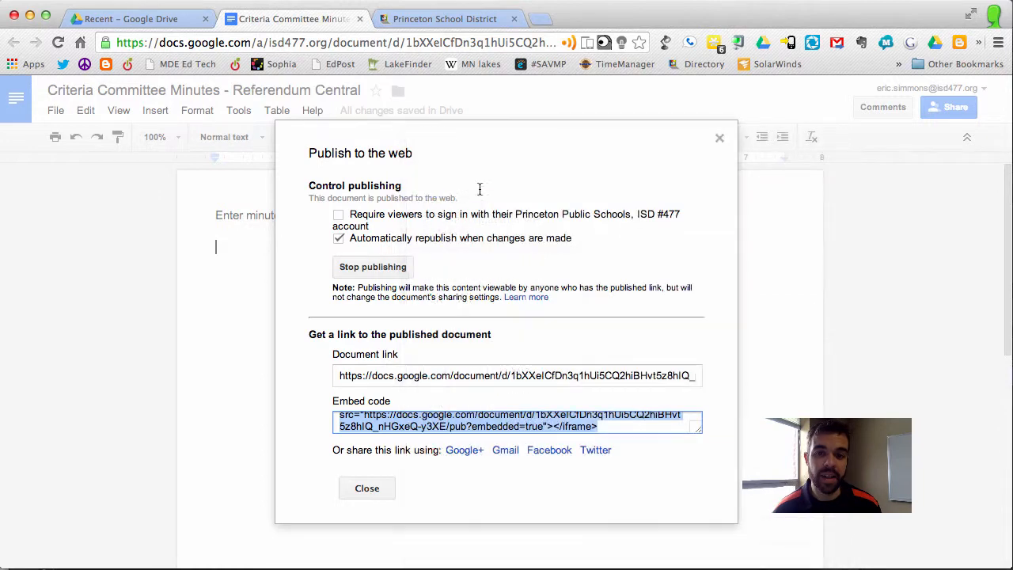
pyautogui.click(424, 427)
pyautogui.scroll(-2, 436, 424)
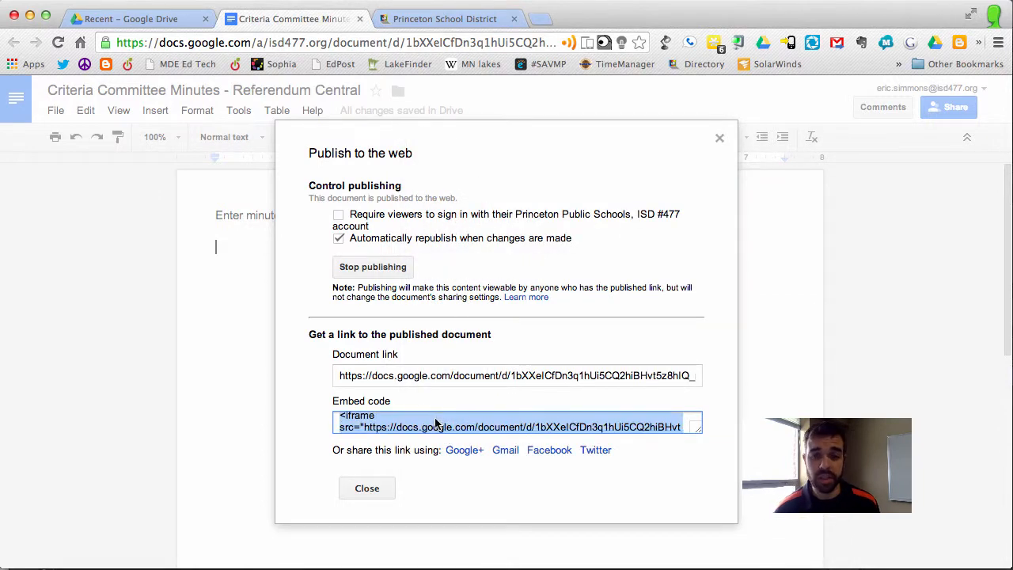
pyautogui.scroll(2, 437, 424)
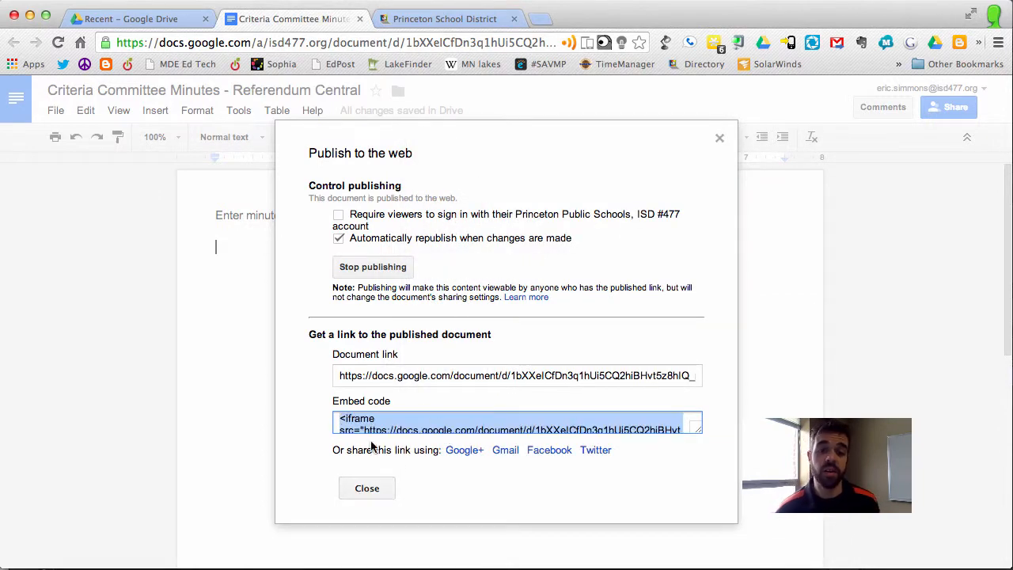
pyautogui.click(367, 489)
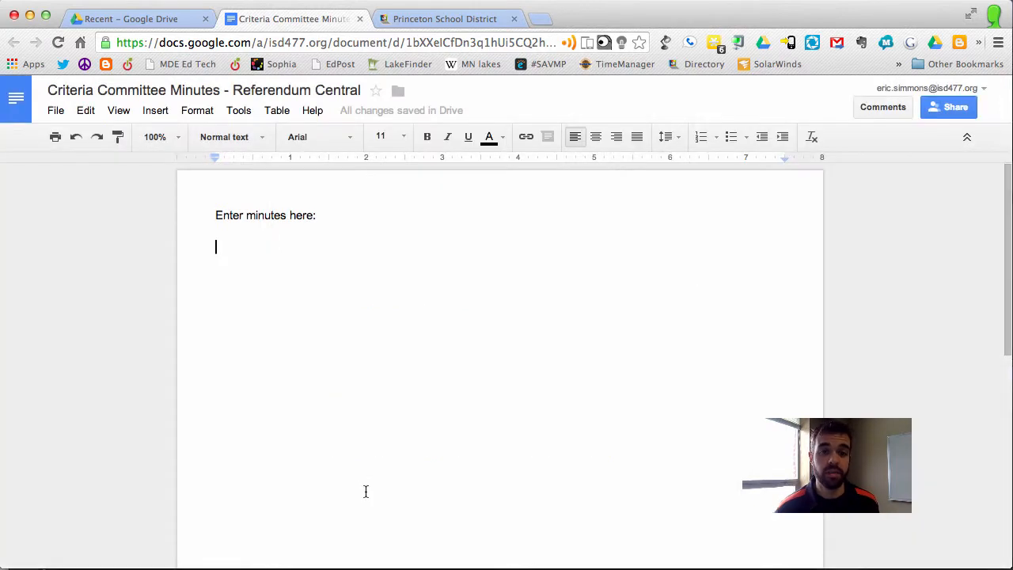
# - Switch to the Princeton School District website and open its content administration through Edit Content
pyautogui.click(391, 22)
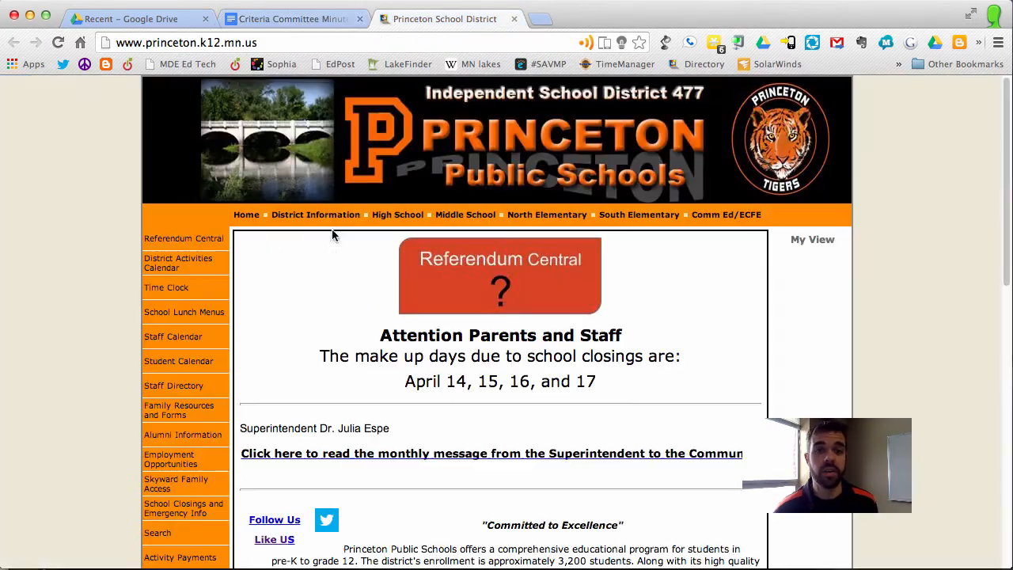
pyautogui.scroll(-5, 118, 436)
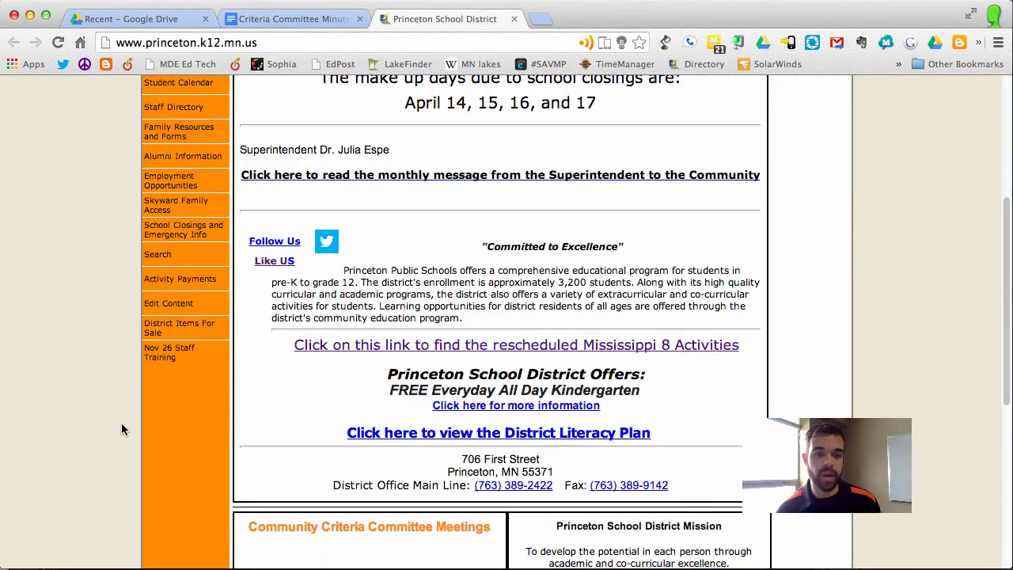
pyautogui.scroll(4, 125, 425)
pyautogui.scroll(-1, 121, 423)
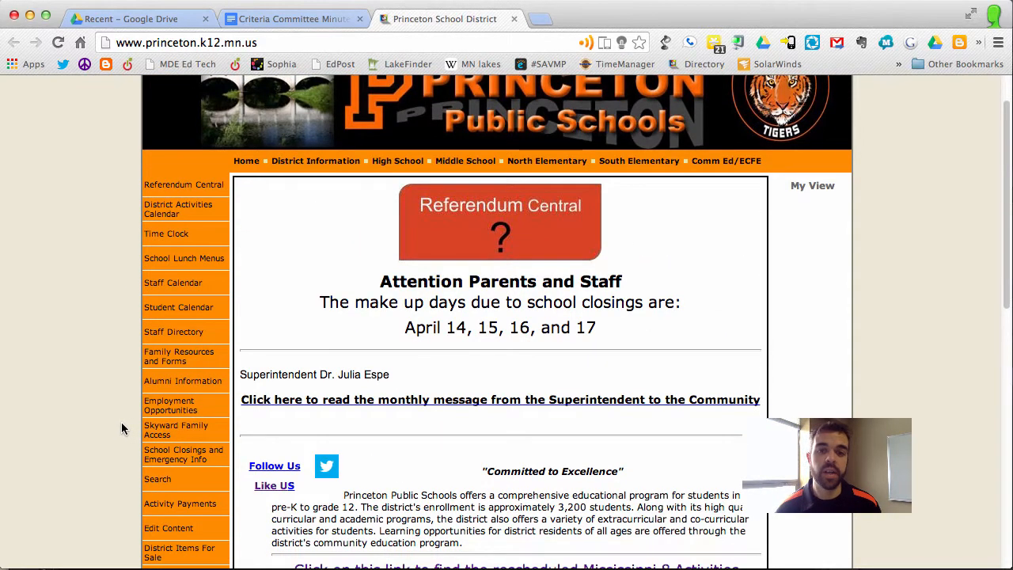
pyautogui.scroll(-4, 122, 427)
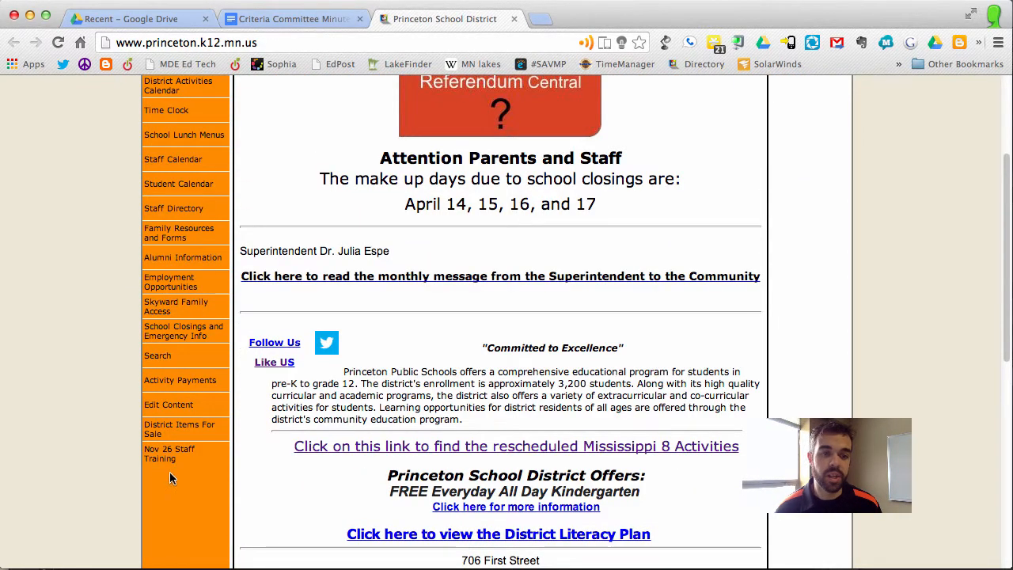
pyautogui.click(163, 408)
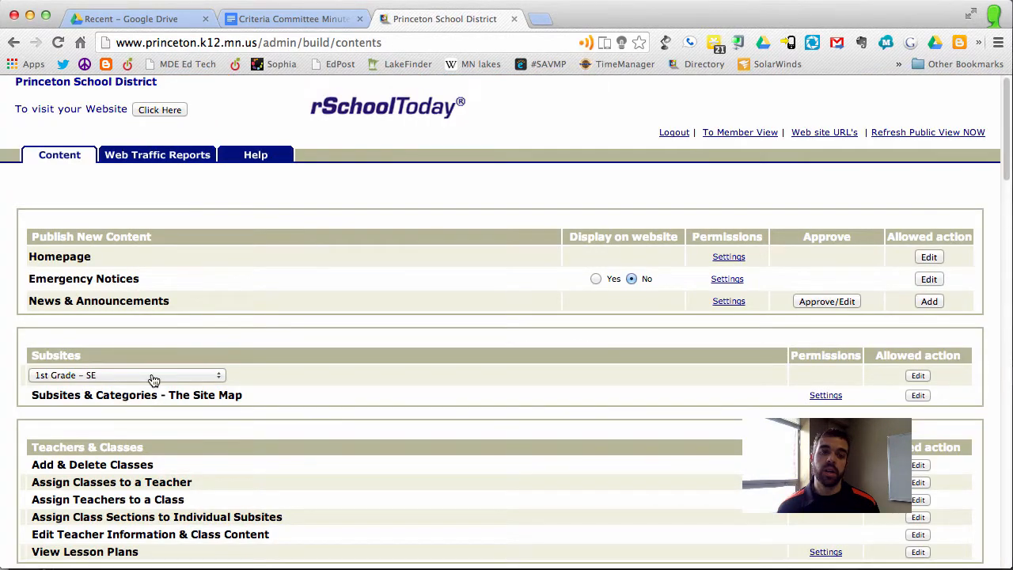
# - Choose the Referendum Central subsite and open it for editing
pyautogui.click(155, 377)
pyautogui.scroll(-15, 178, 387)
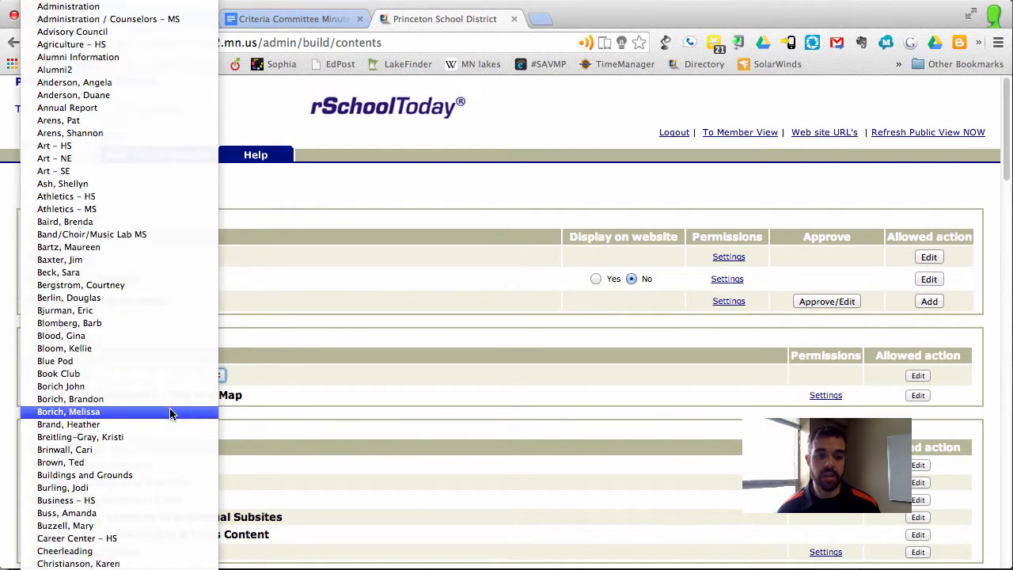
pyautogui.scroll(-20, 167, 407)
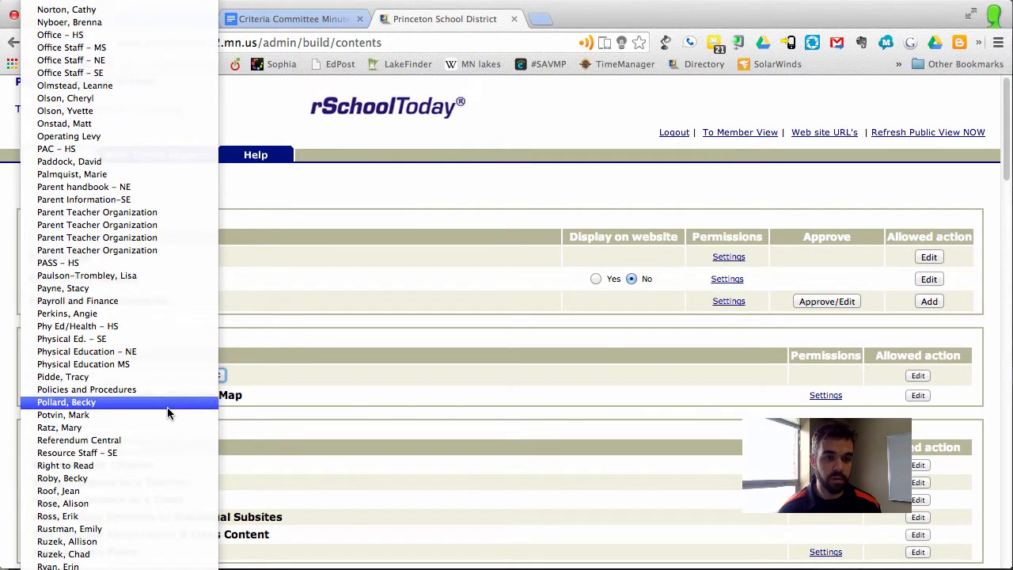
pyautogui.scroll(-3, 168, 411)
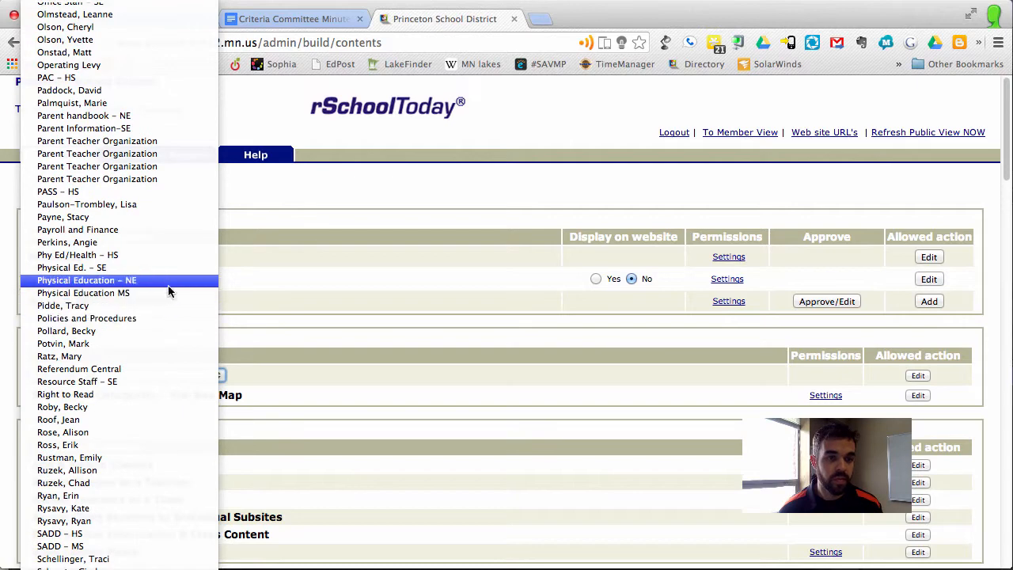
pyautogui.click(154, 370)
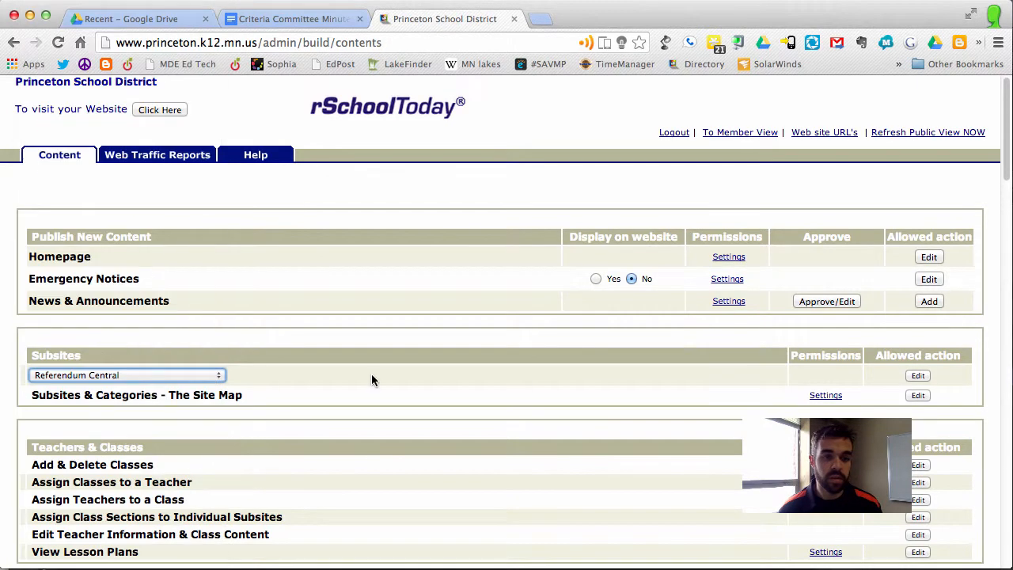
pyautogui.click(918, 375)
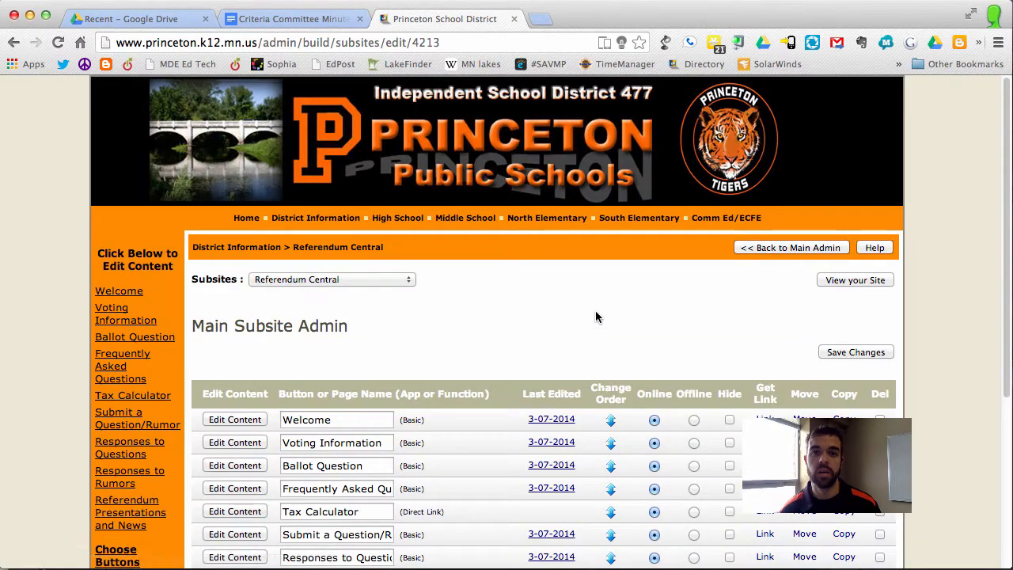
# - Add a new button of type Basic named "Criteria Committee Minutes" to the Referendum Central subsite
pyautogui.scroll(-5, 596, 316)
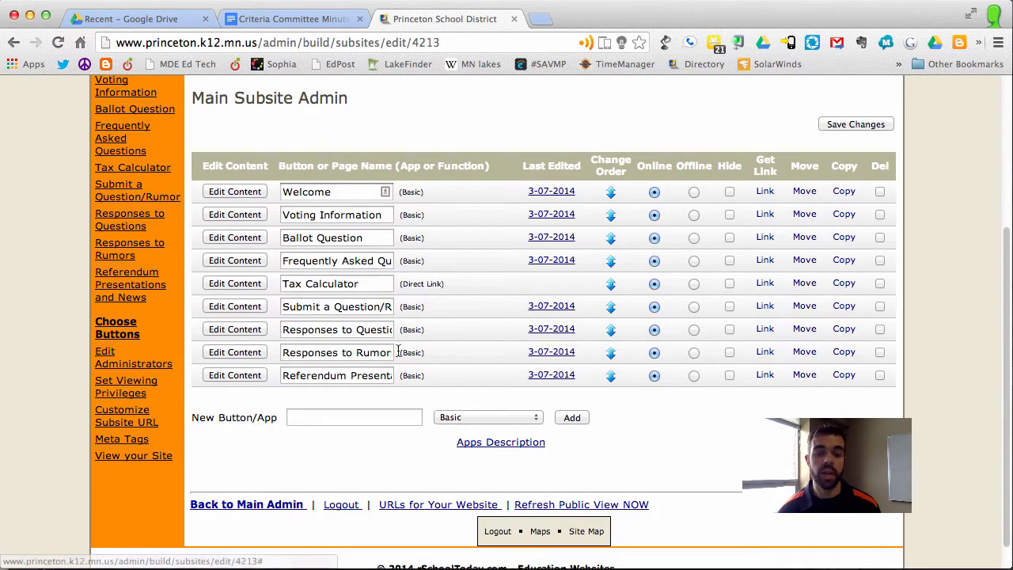
pyautogui.scroll(2, 335, 400)
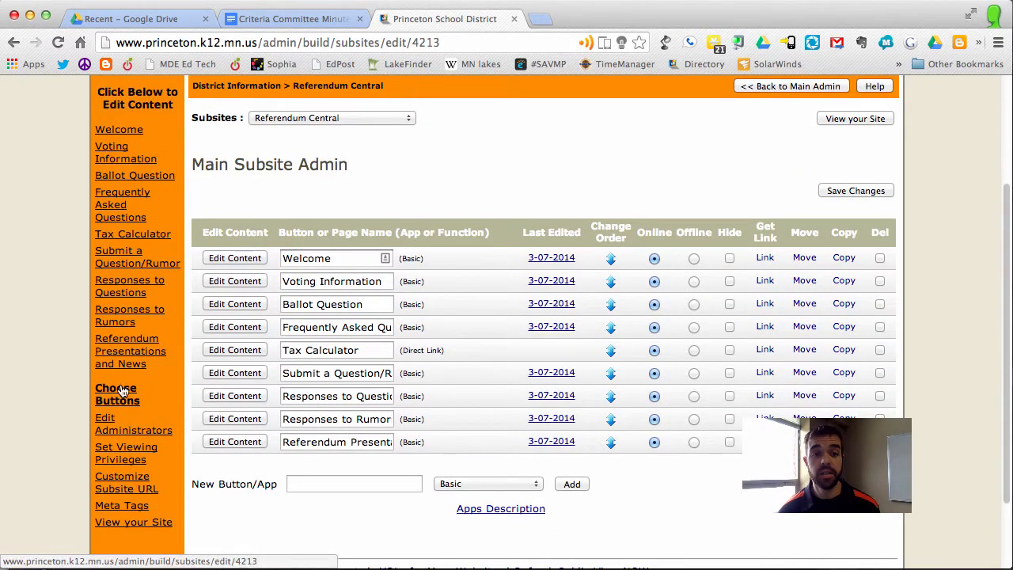
pyautogui.click(331, 479)
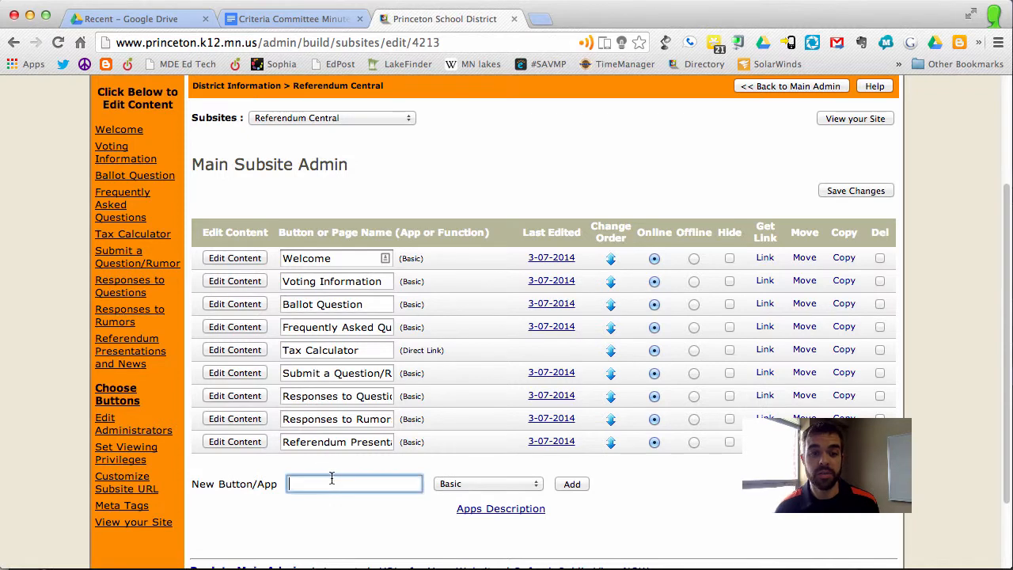
pyautogui.scroll(-1, 360, 490)
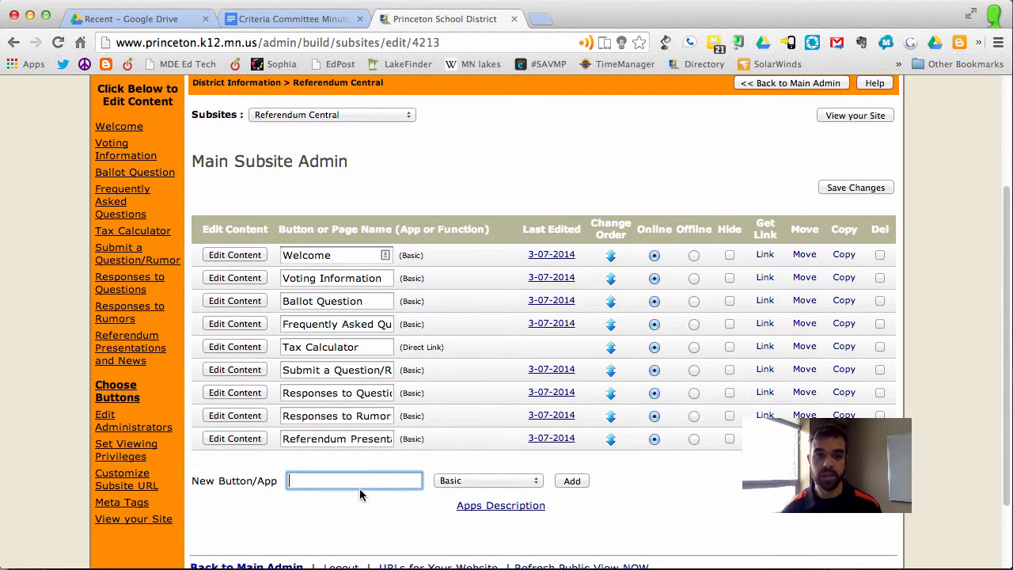
pyautogui.write('Cr')
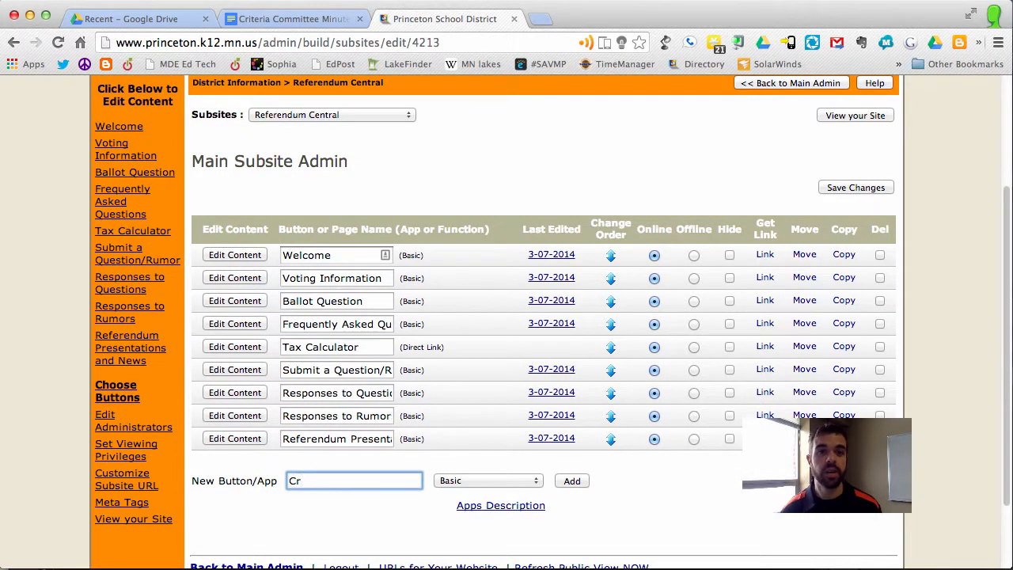
pyautogui.write('iteria Commi')
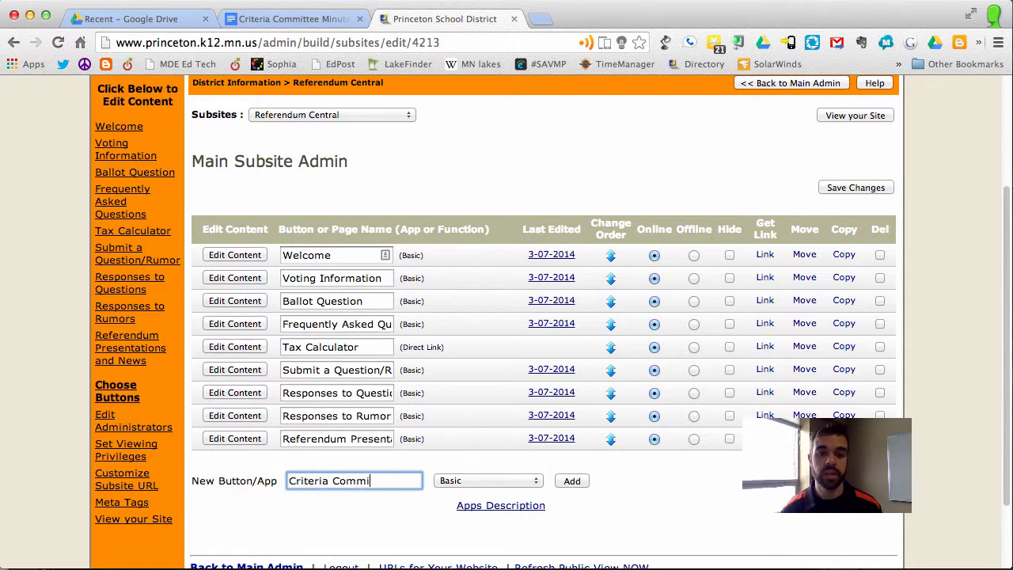
pyautogui.write('ttee Minutes')
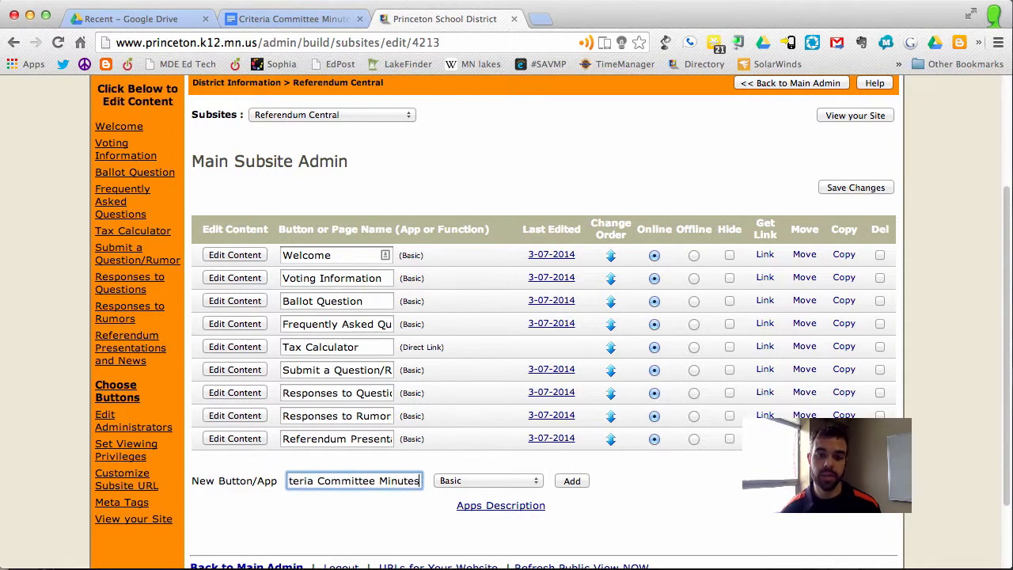
pyautogui.click(499, 482)
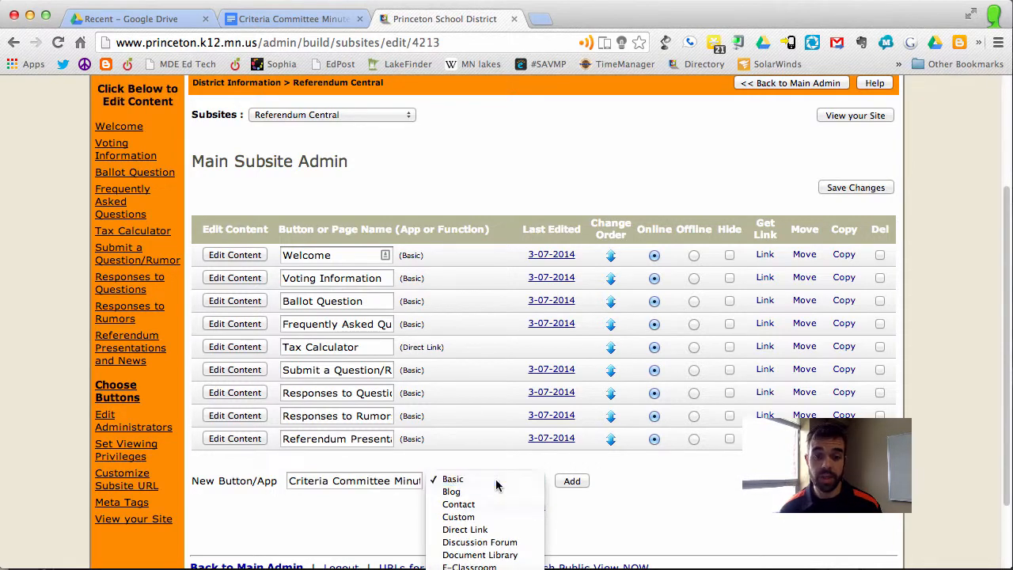
pyautogui.click(500, 481)
pyautogui.click(569, 481)
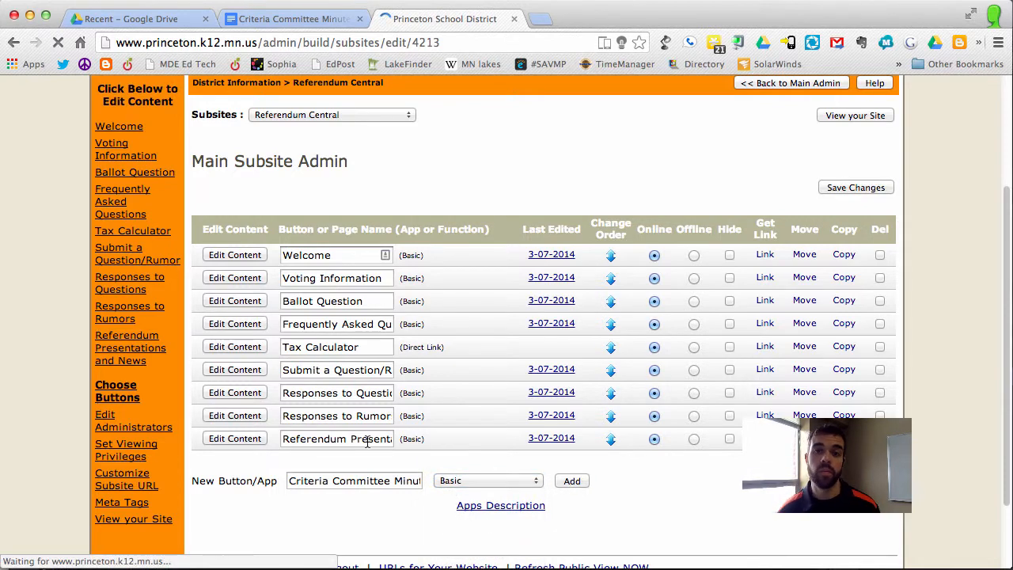
# - Open the content of the Criteria Committee Minutes page for editing and bring up its article editor
pyautogui.scroll(-3, 352, 409)
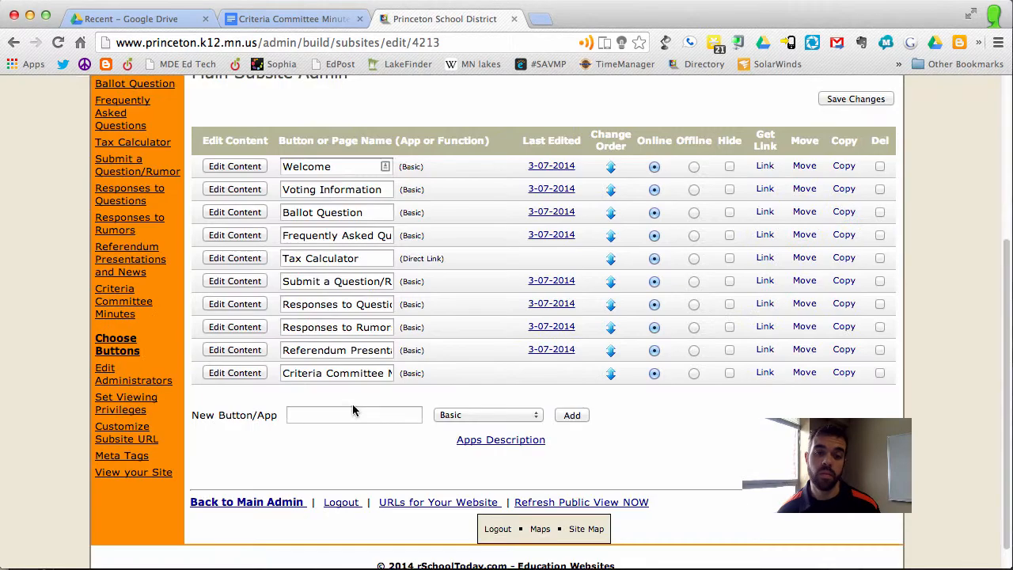
pyautogui.click(237, 373)
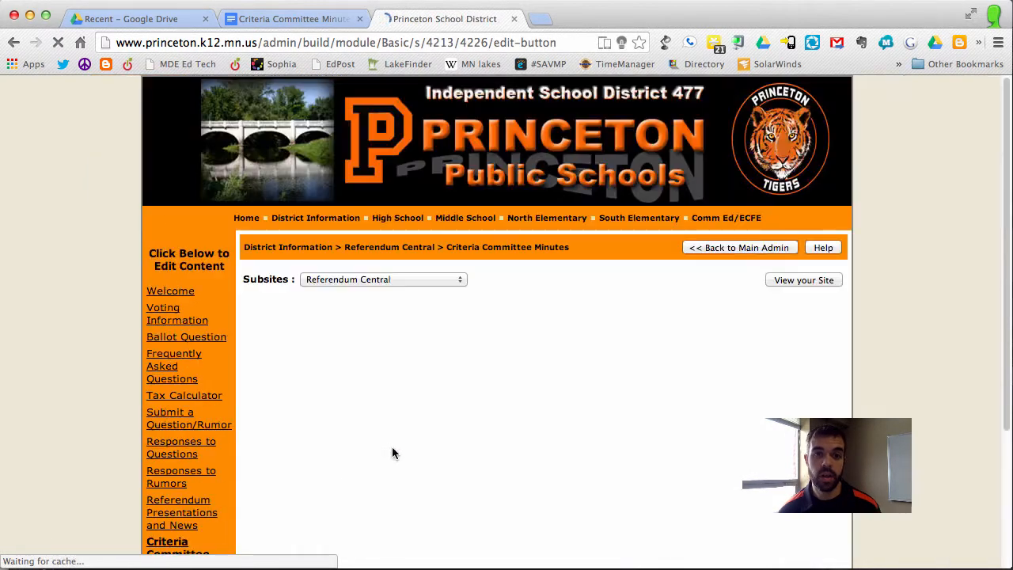
pyautogui.scroll(-1, 109, 377)
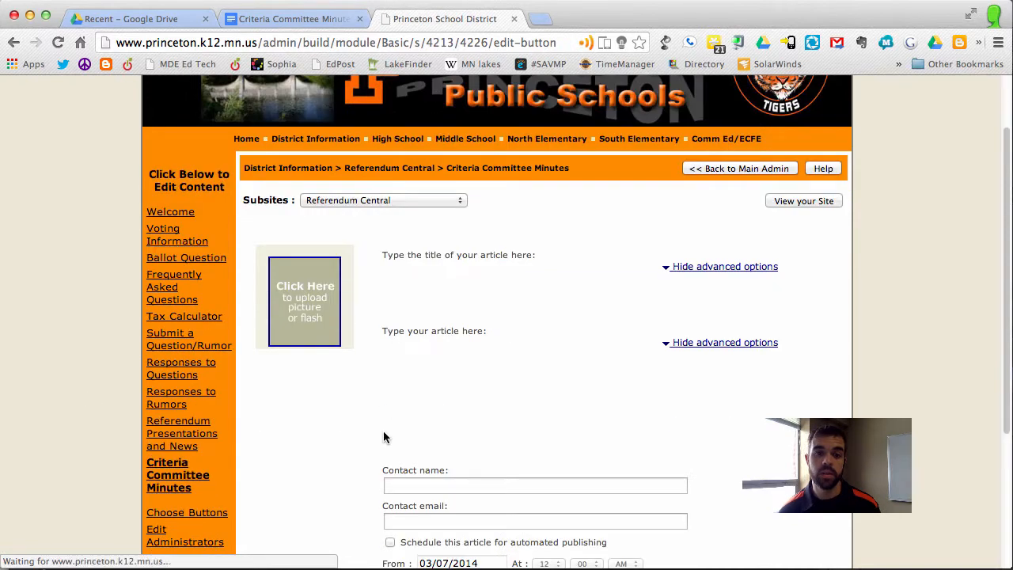
pyautogui.scroll(-5, 275, 424)
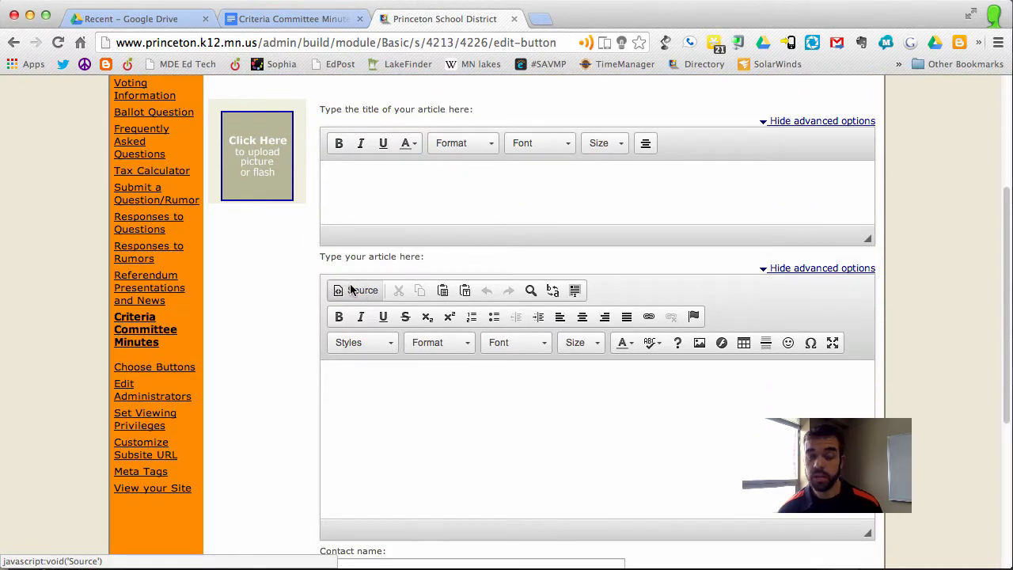
# - Paste the Google Doc's iframe embed code into the article body's HTML source and return to the visual view
pyautogui.click(355, 291)
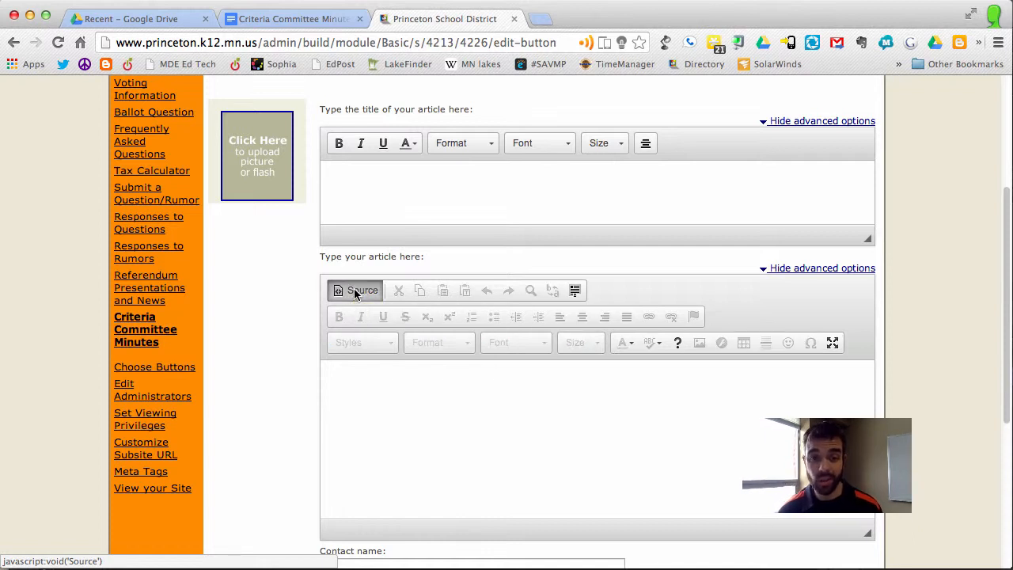
pyautogui.rightClick(400, 419)
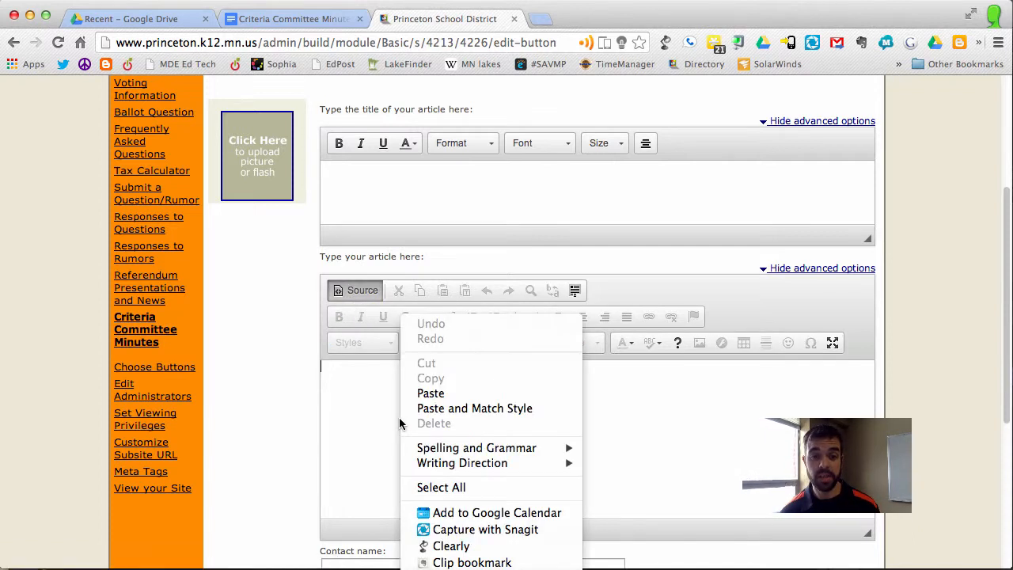
pyautogui.click(430, 392)
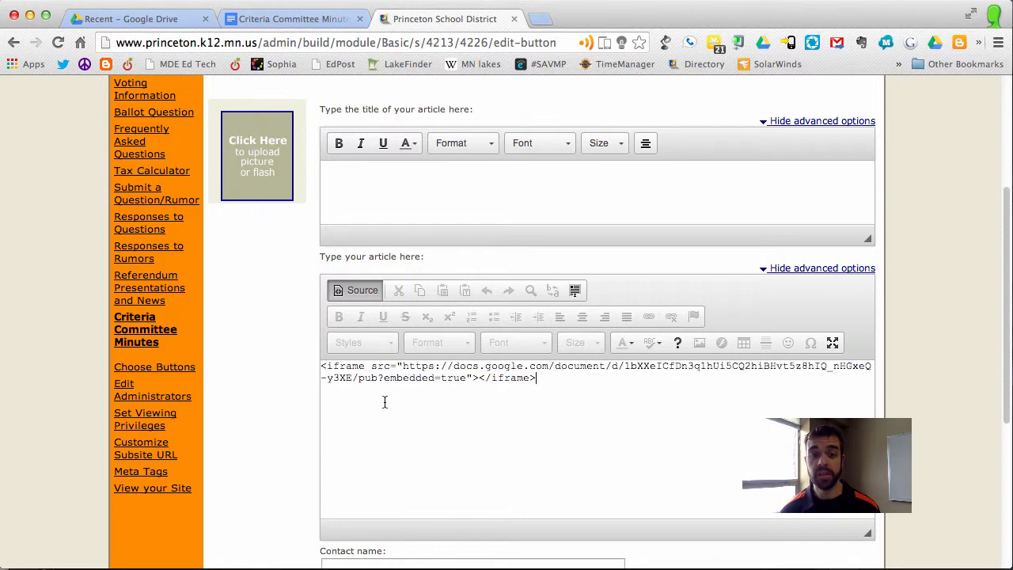
pyautogui.click(353, 290)
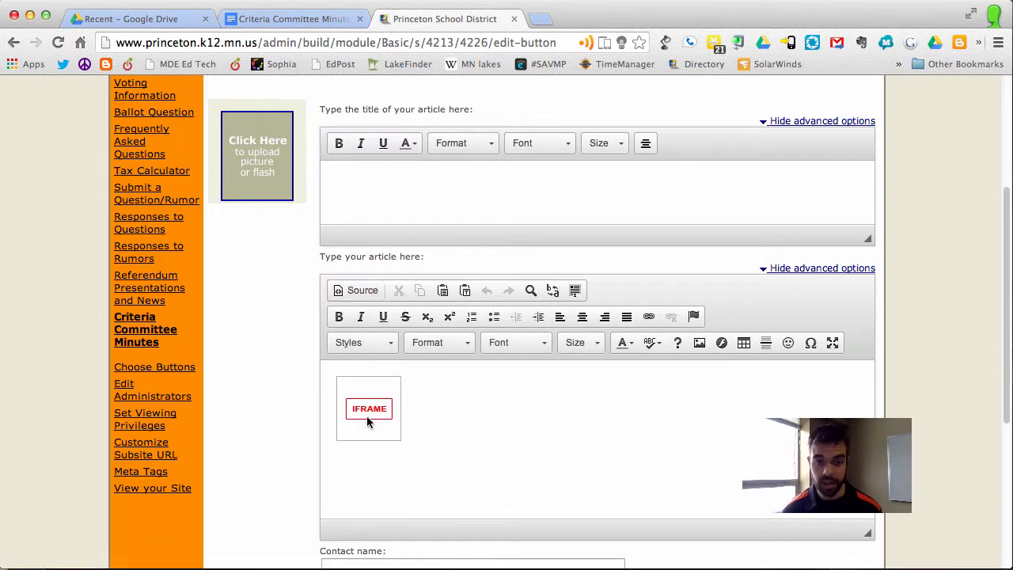
# - Set the embedded iframe's width to 100% and its height to 1500 in its properties
pyautogui.moveTo(371, 419); pyautogui.dragTo(422, 418)
pyautogui.click(473, 445)
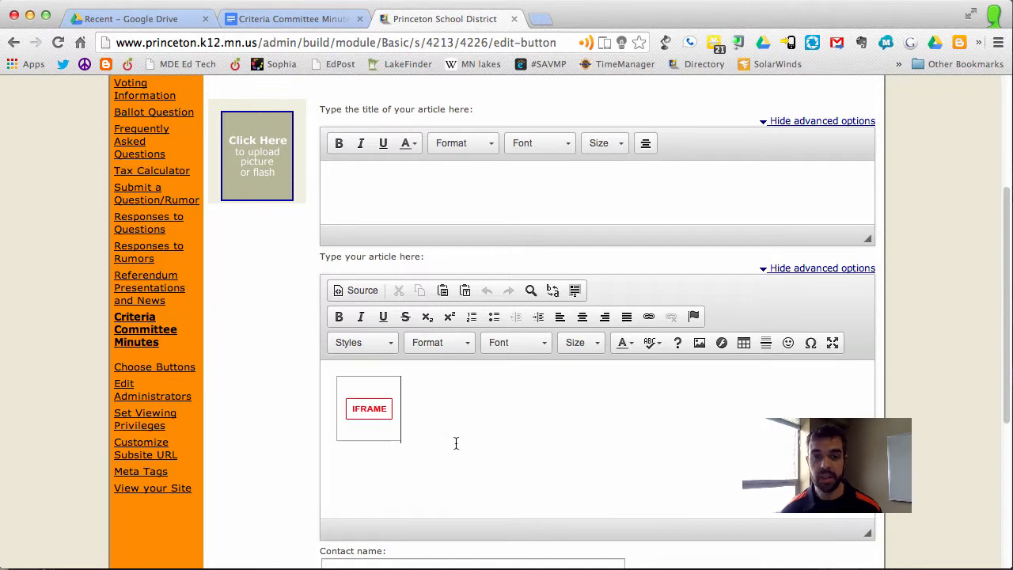
pyautogui.click(365, 434)
pyautogui.click(410, 430)
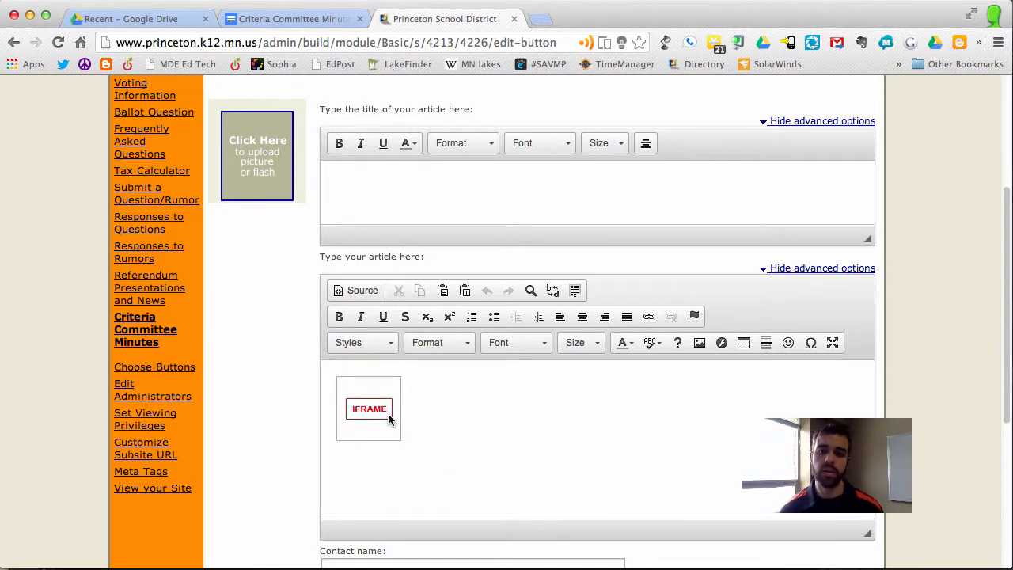
pyautogui.doubleClick(385, 415)
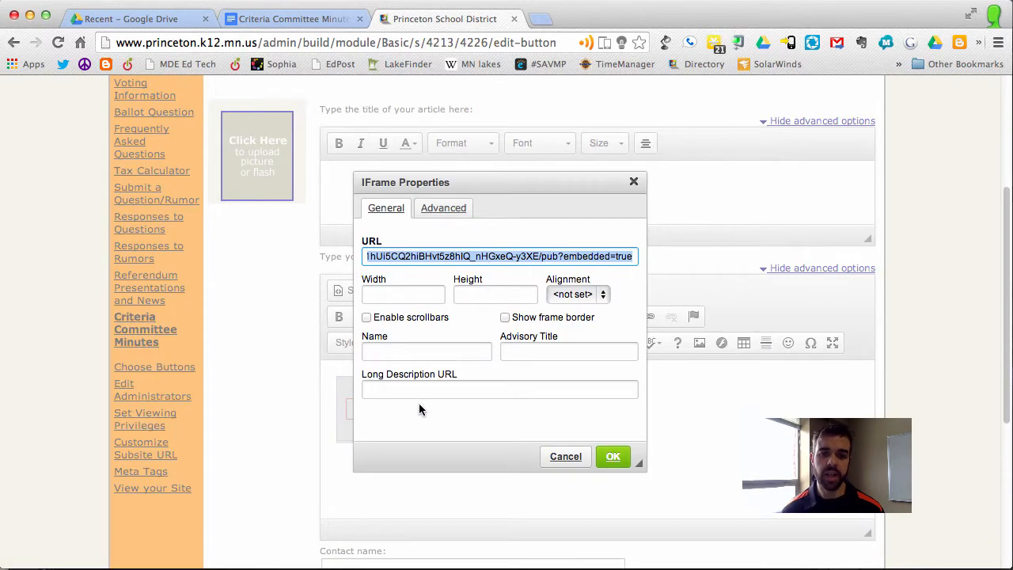
pyautogui.press('Tab')
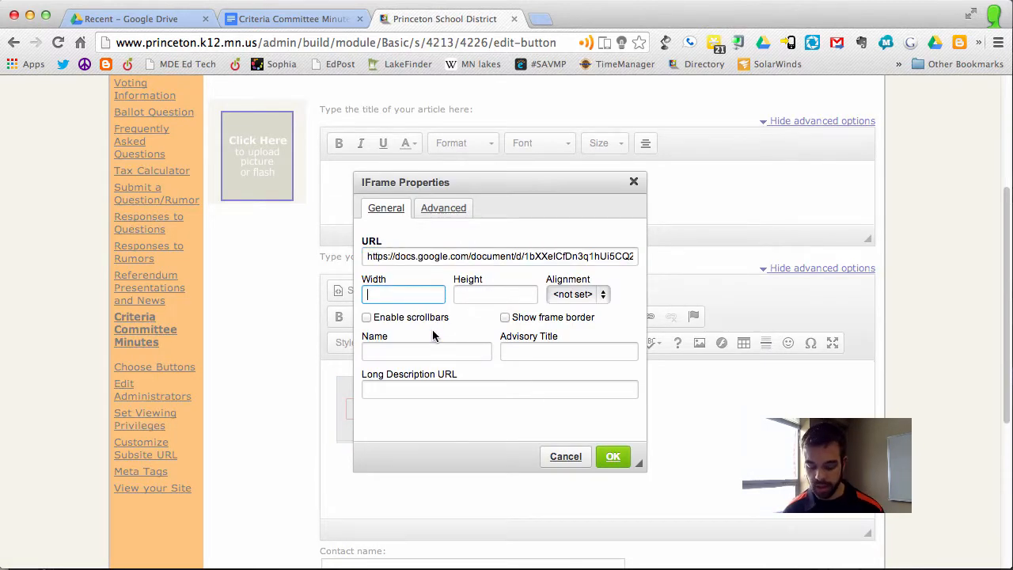
pyautogui.write('100')
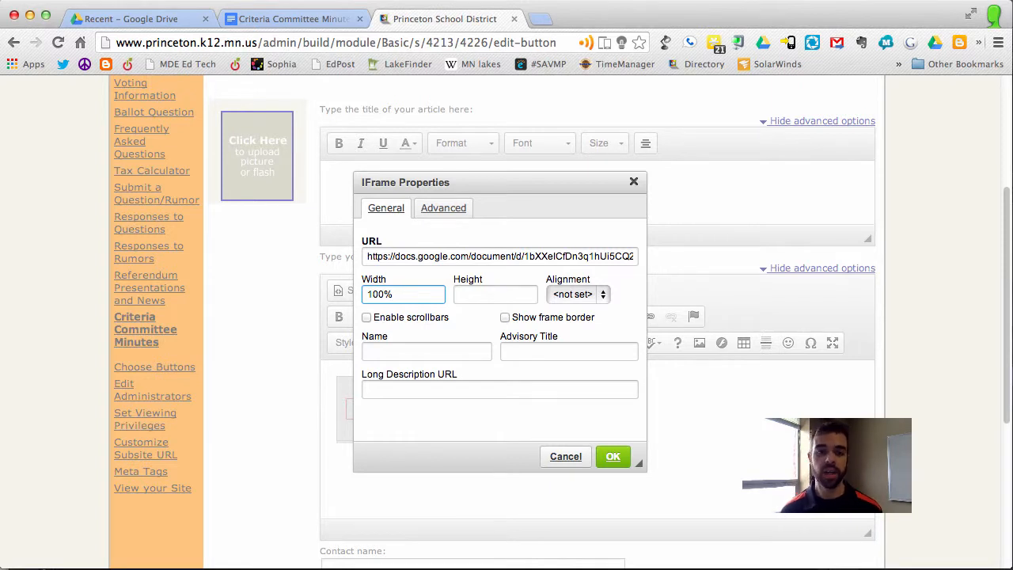
pyautogui.click(495, 297)
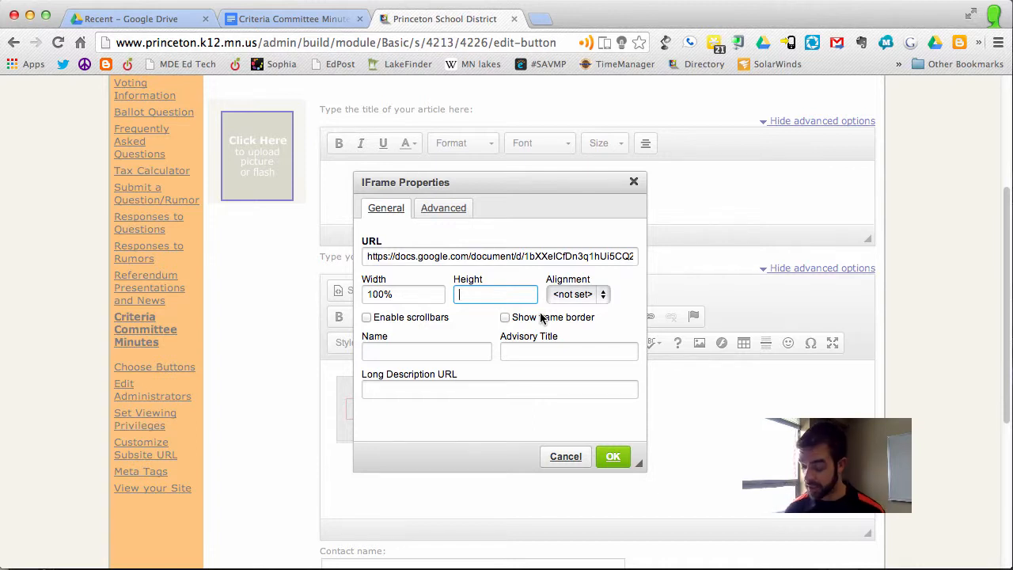
pyautogui.write('1')
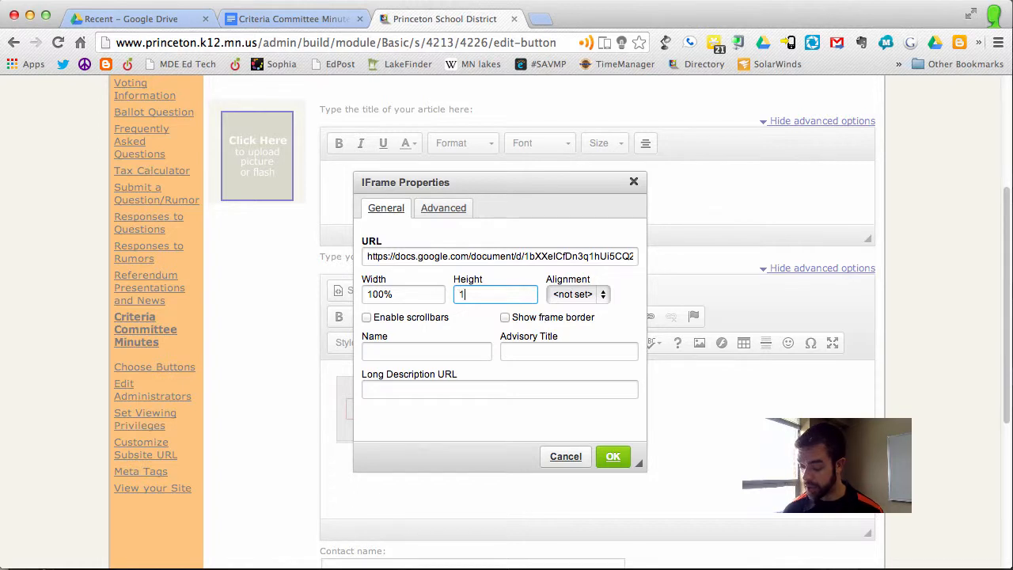
pyautogui.write('500')
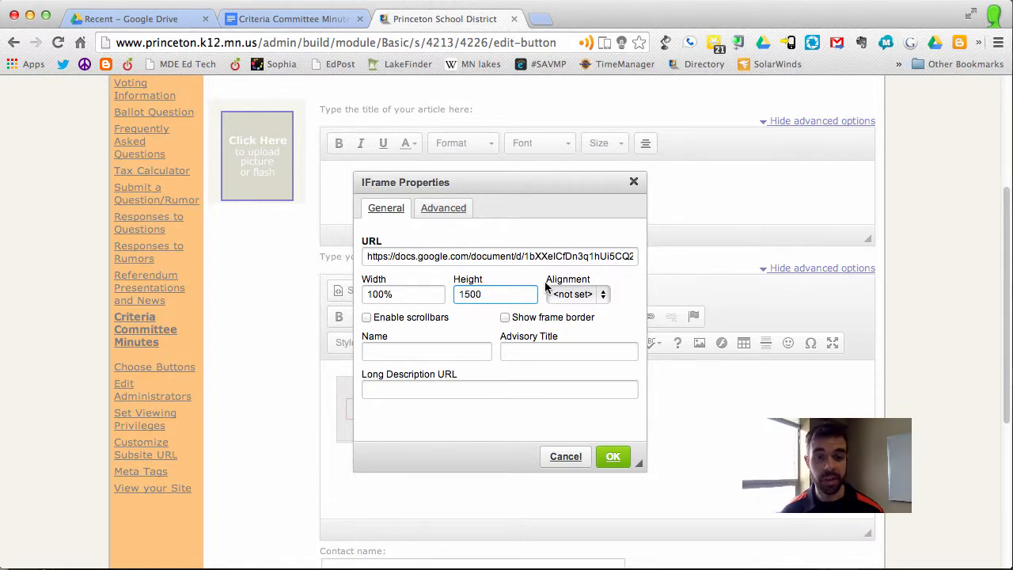
pyautogui.click(615, 459)
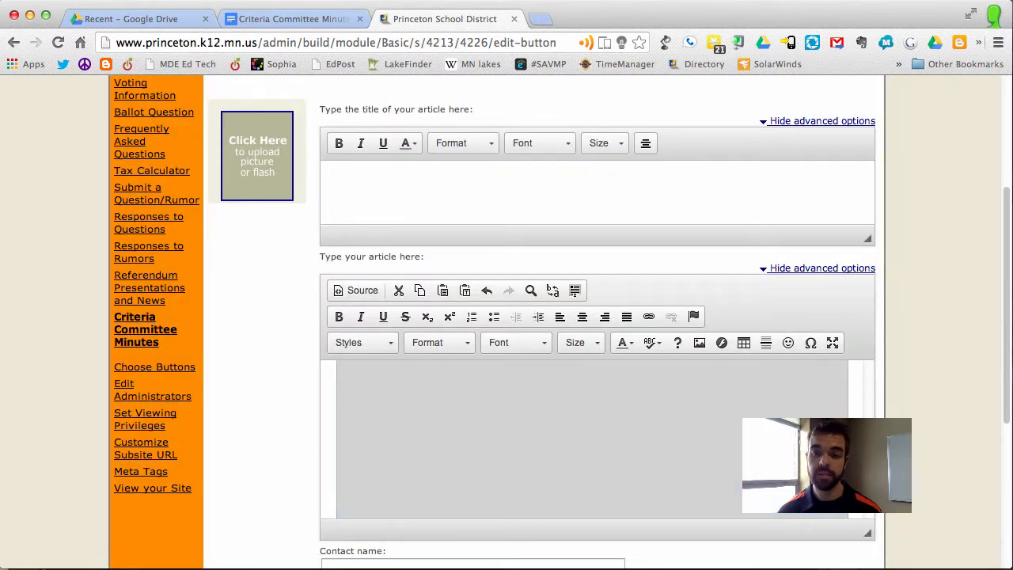
# - Save the Criteria Committee Minutes article and view the resulting page on the live site
pyautogui.scroll(-5, 927, 456)
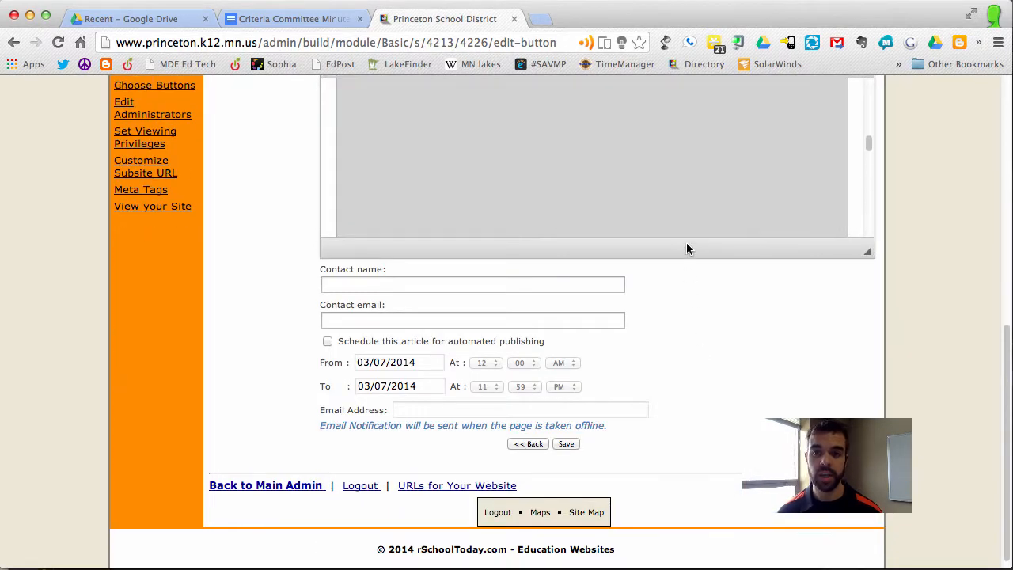
pyautogui.scroll(2, 913, 322)
pyautogui.scroll(-2, 779, 318)
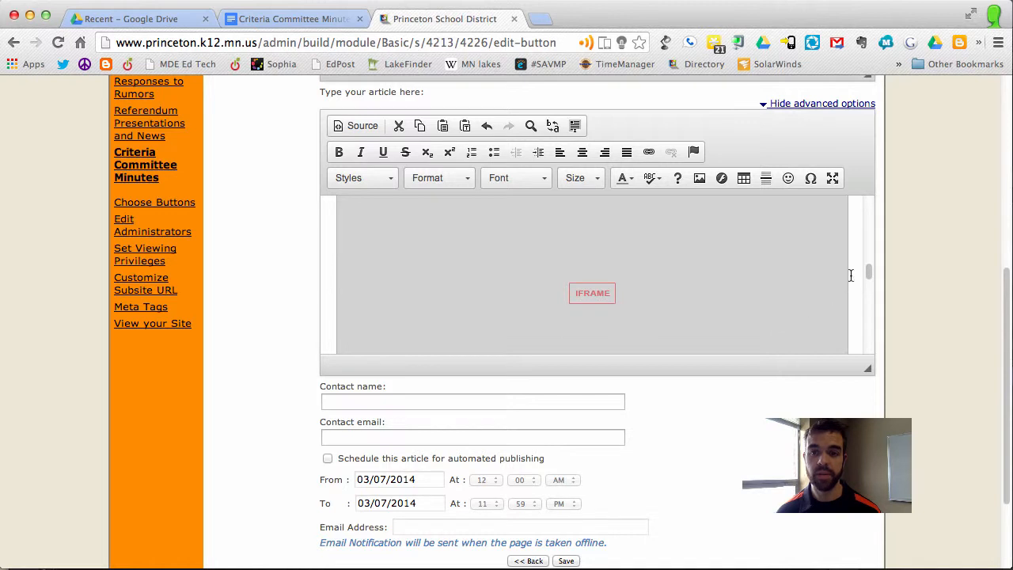
pyautogui.moveTo(867, 271); pyautogui.dragTo(868, 346)
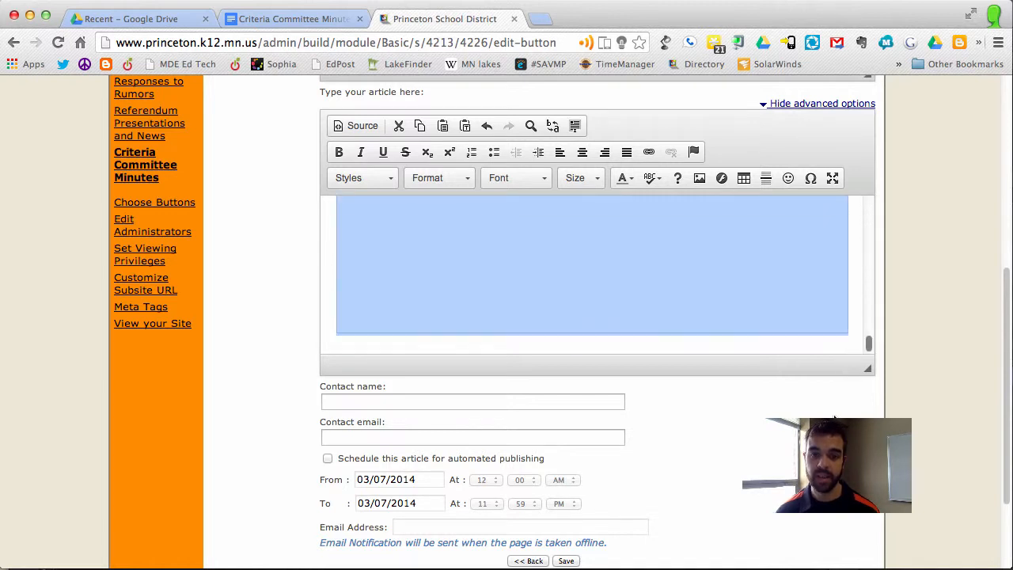
pyautogui.scroll(-2, 606, 549)
pyautogui.click(565, 484)
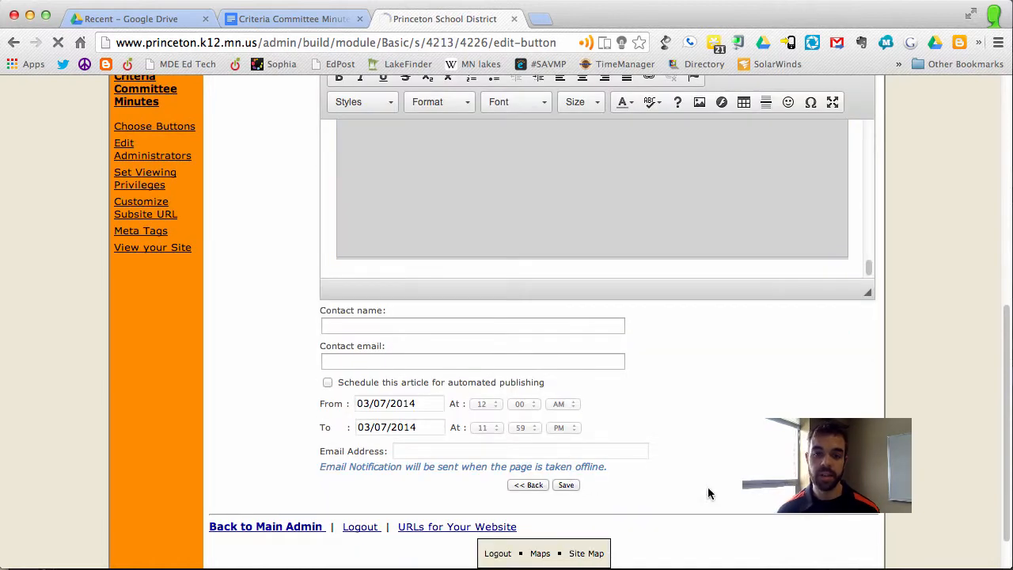
pyautogui.scroll(2, 715, 481)
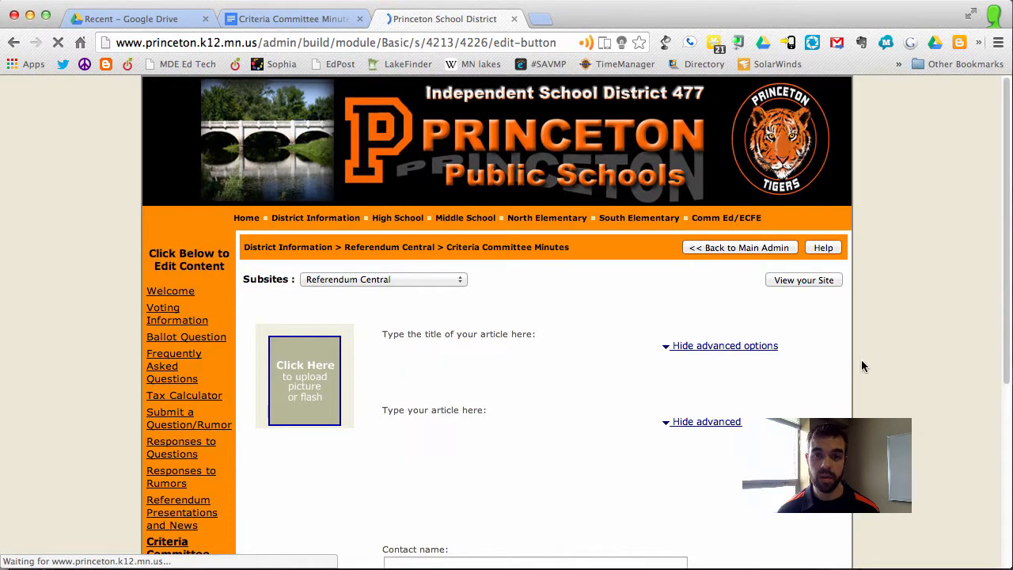
pyautogui.click(804, 280)
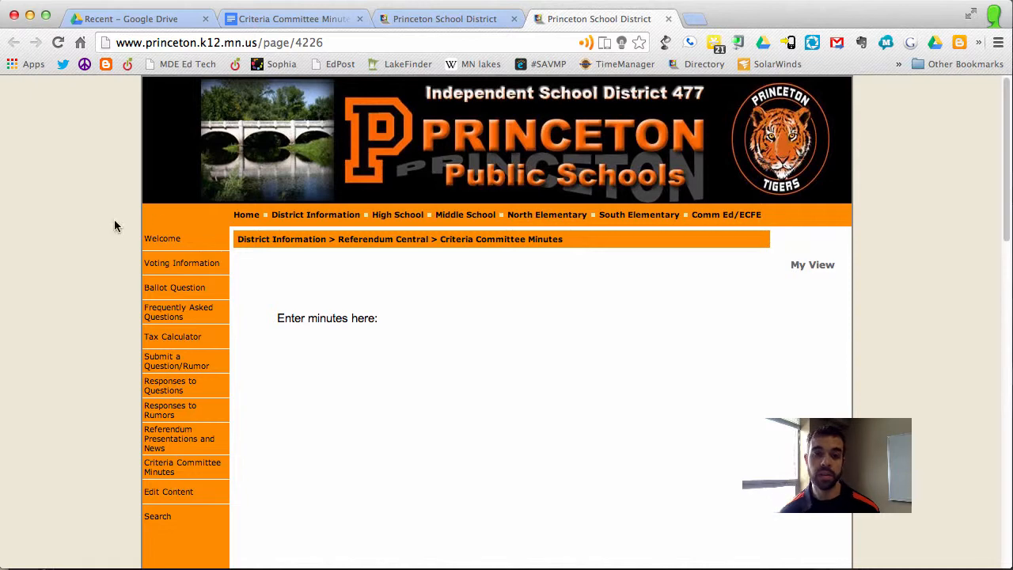
# - Switch to the Criteria Committee Minutes Google Doc and set its sharing visibility to Anyone with the link
pyautogui.click(284, 22)
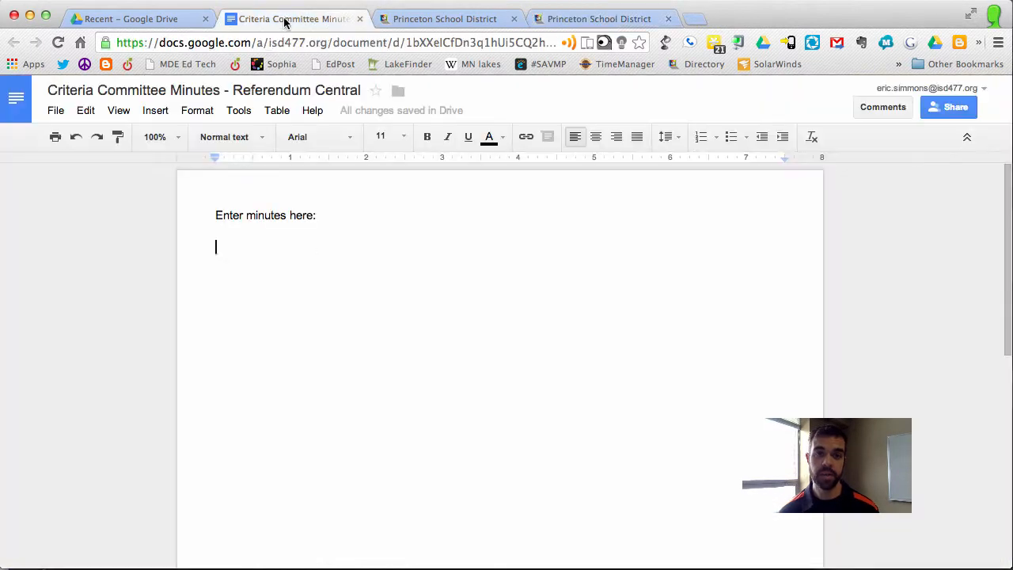
pyautogui.click(952, 108)
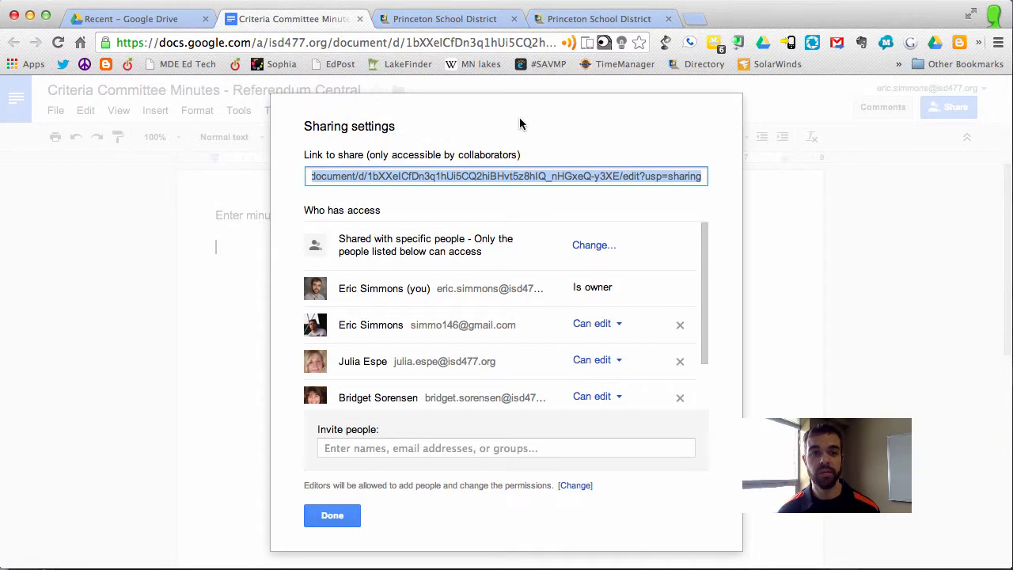
pyautogui.click(716, 255)
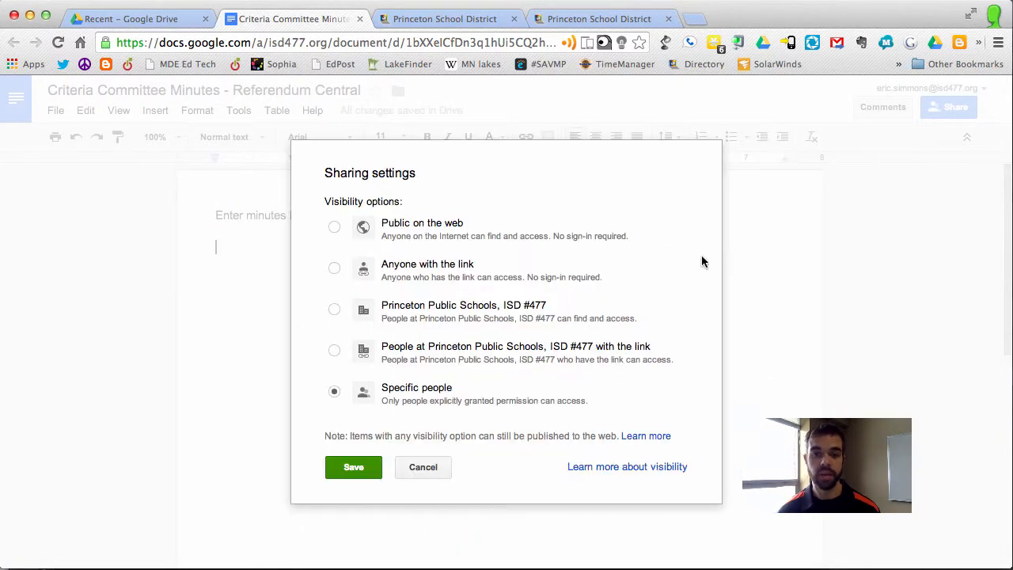
pyautogui.click(334, 270)
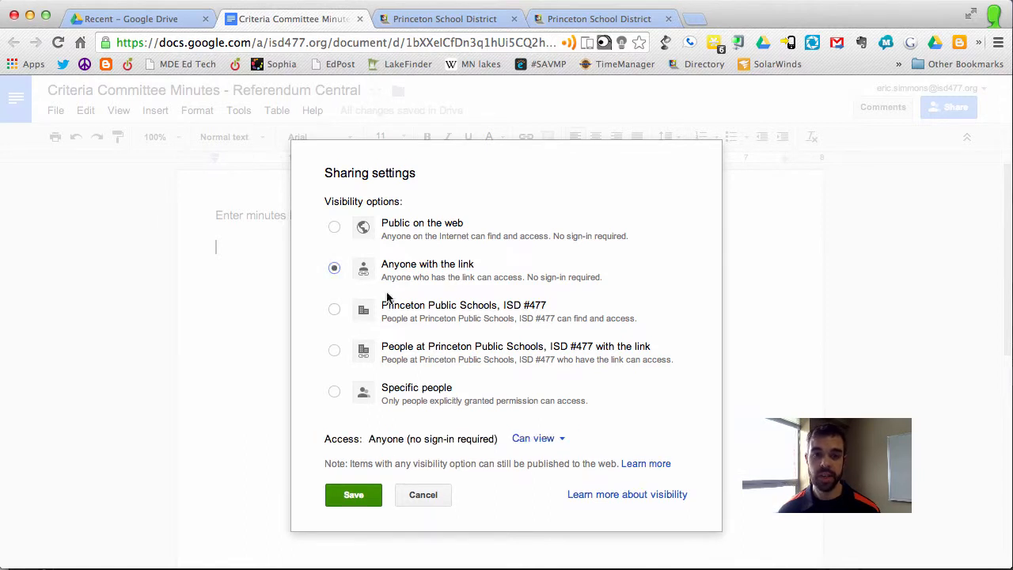
pyautogui.click(354, 494)
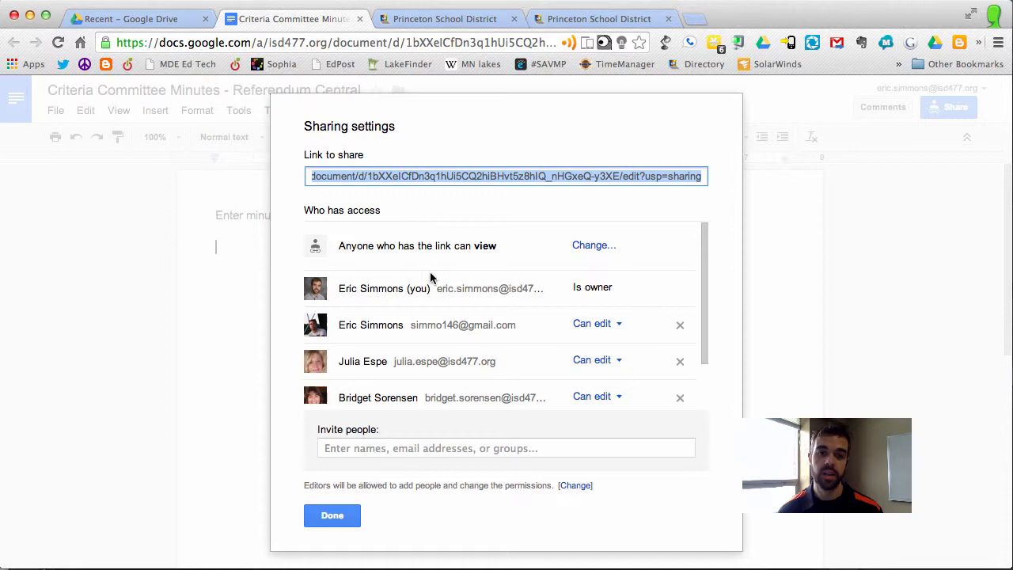
pyautogui.click(329, 515)
# - Look over the embedded document on the live Criteria Committee Minutes page, then return to the Google Doc
pyautogui.click(598, 19)
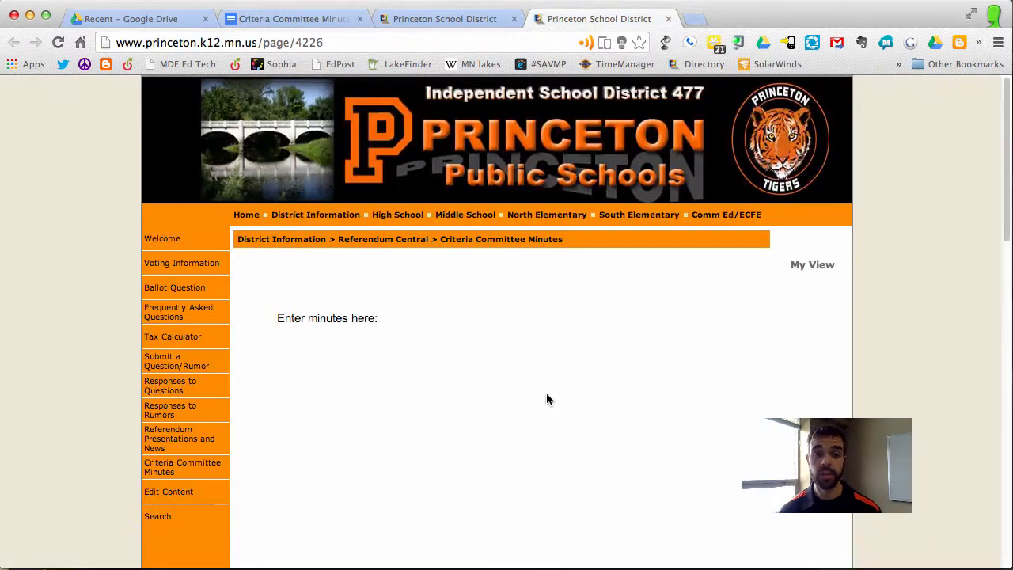
pyautogui.scroll(-8, 546, 392)
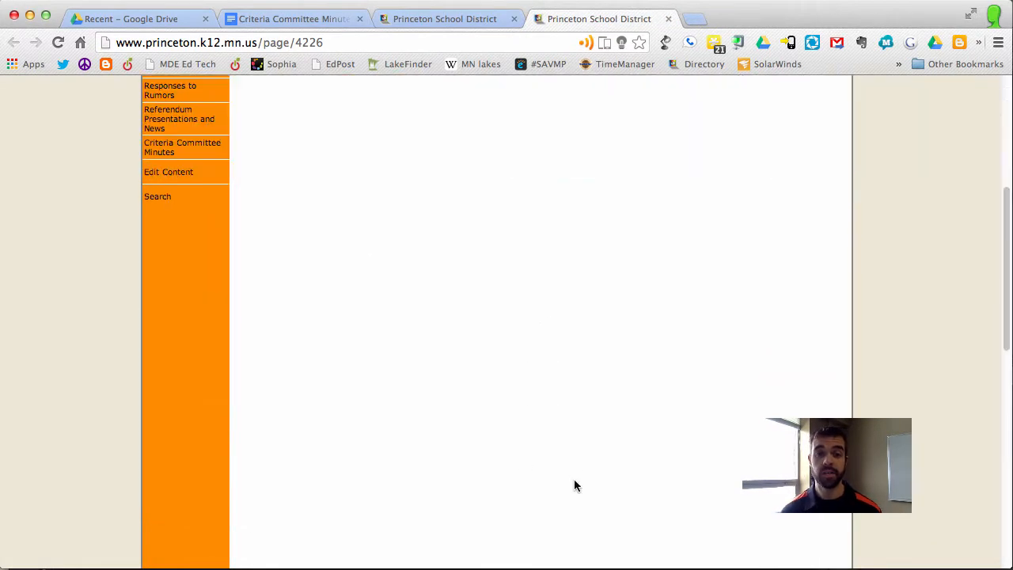
pyautogui.scroll(5, 576, 482)
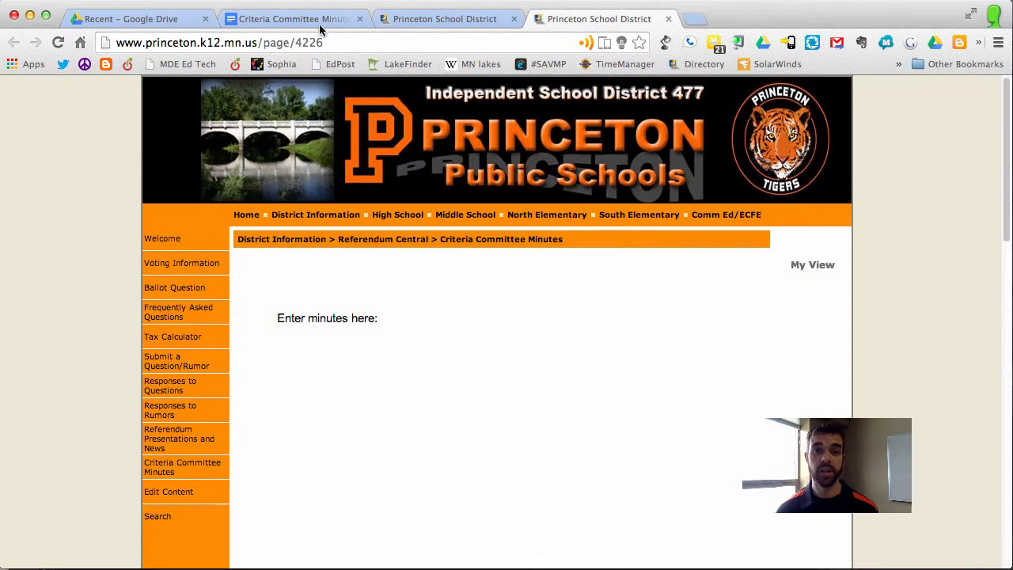
pyautogui.click(293, 19)
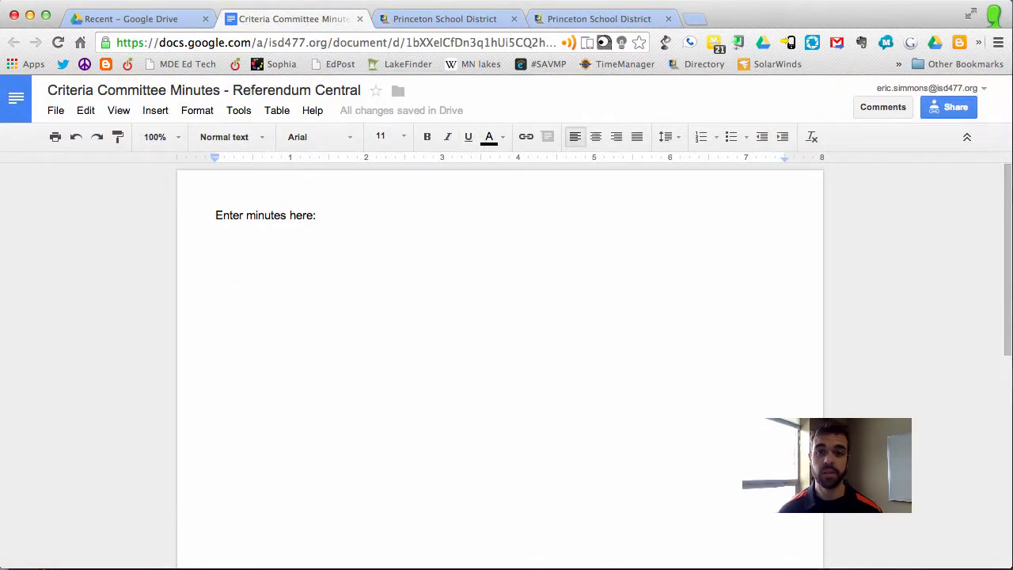
pyautogui.click(634, 0)
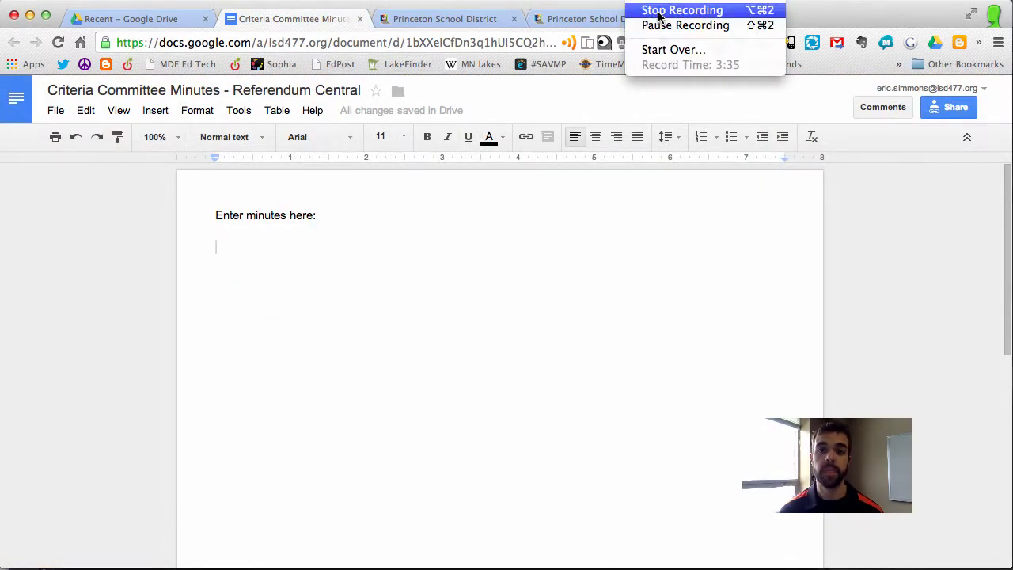